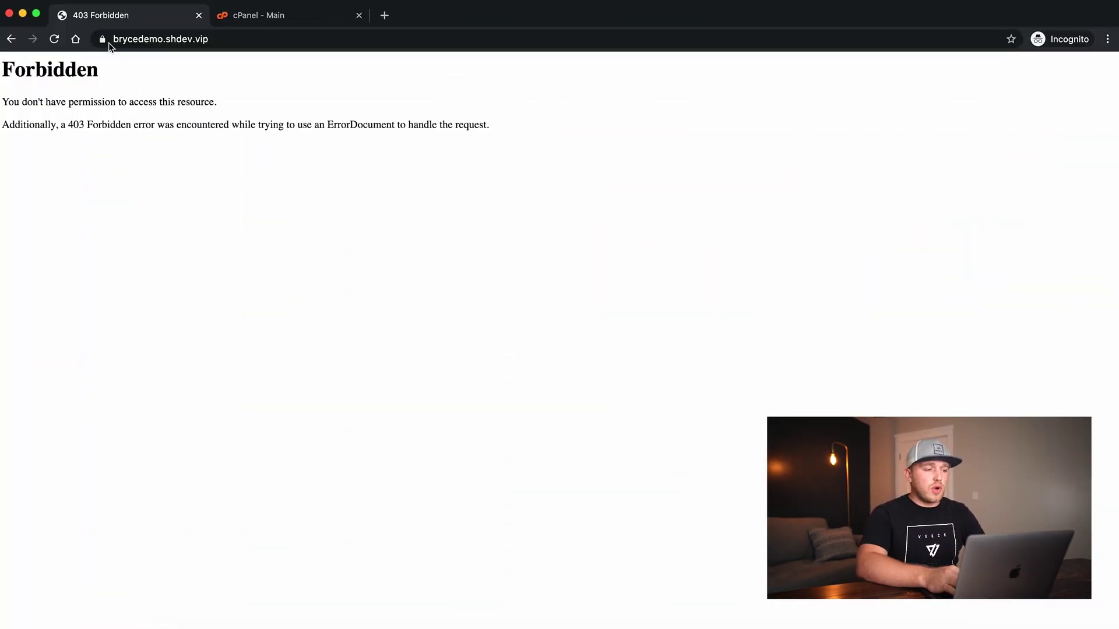
Check the brycedemo.shdev.vip address in the address bar of the 403 Forbidden page
click(221, 40)
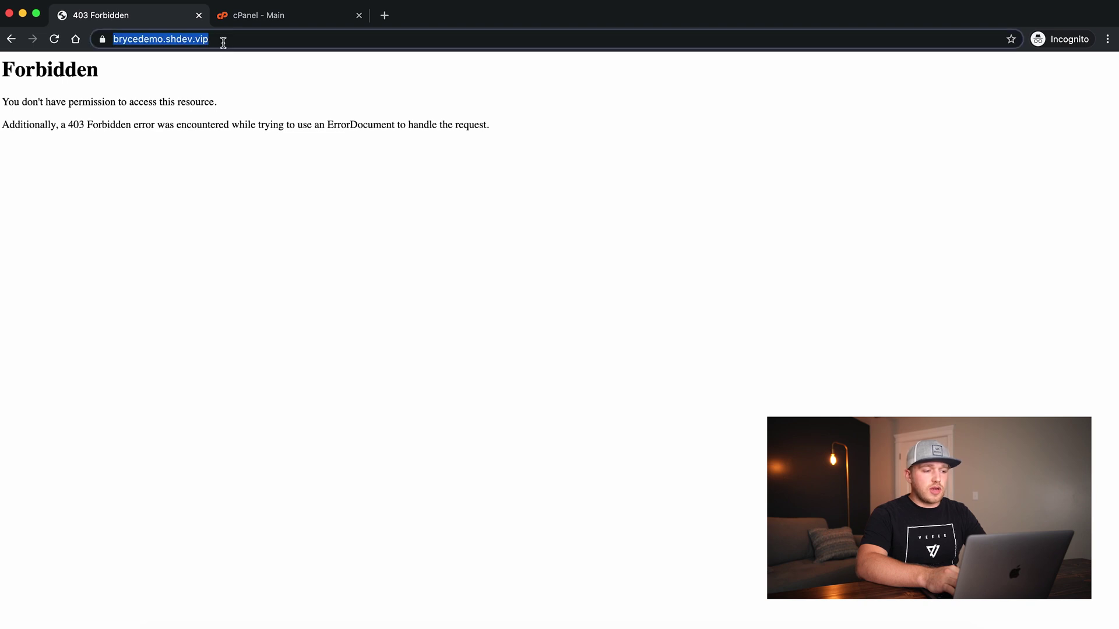
click(265, 169)
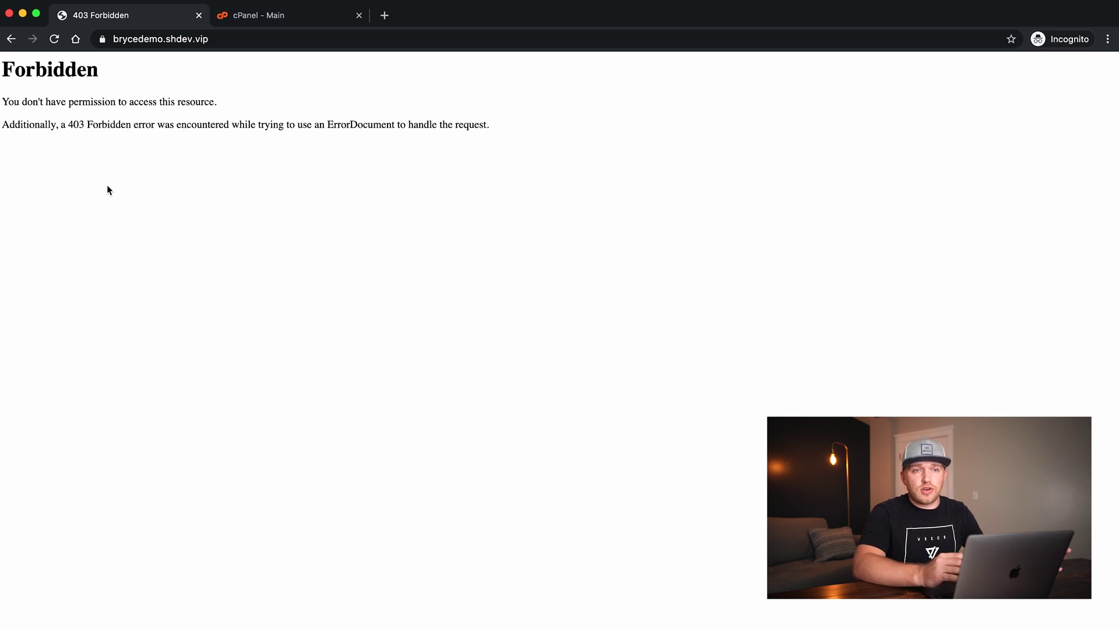
Load the cPanel login page by appending /cpanel to the domain's address
click(255, 17)
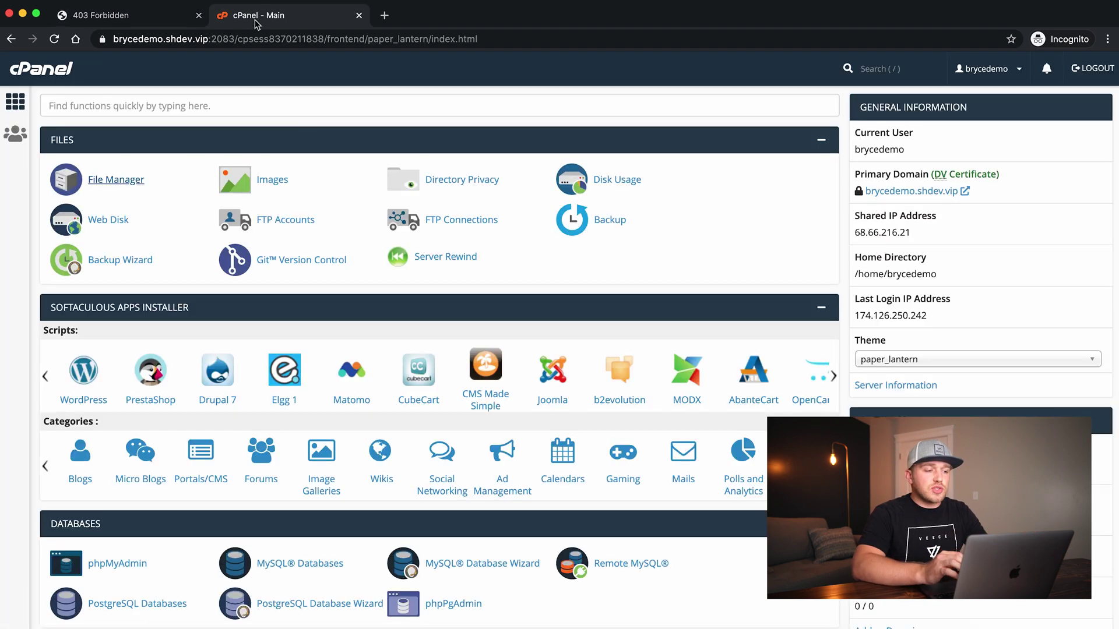
click(130, 21)
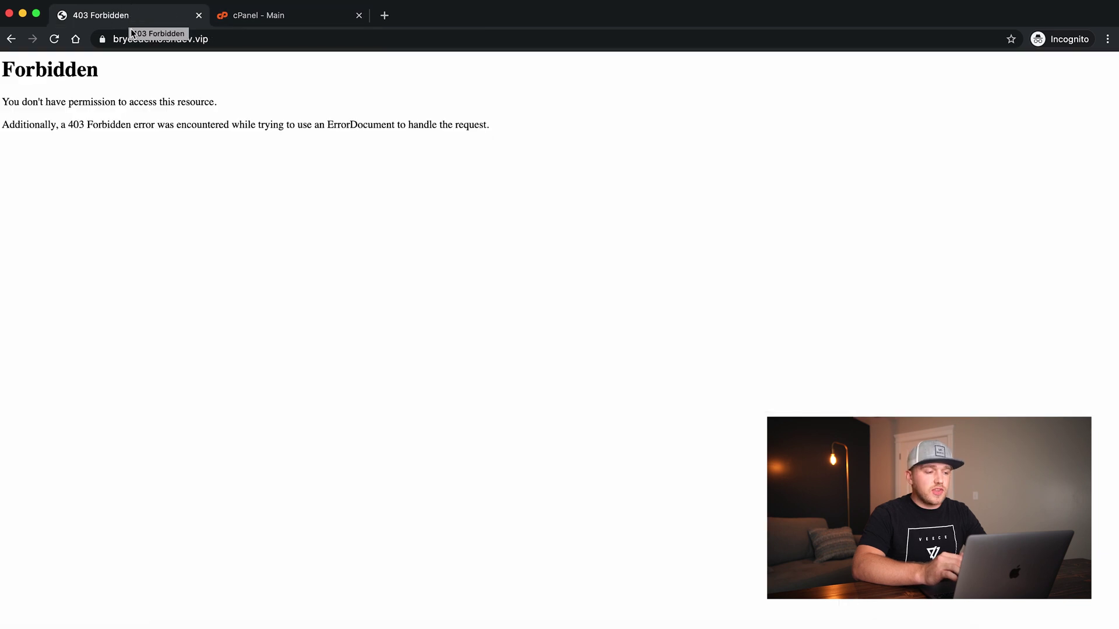
click(225, 39)
key(Right)
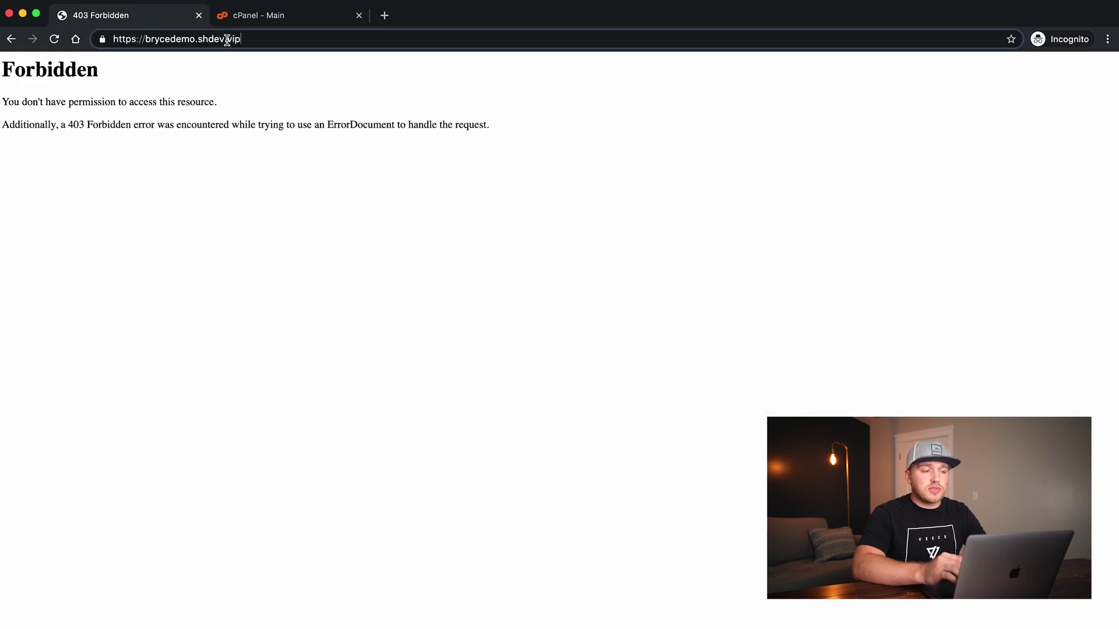
text(/cpanel)
key(Return)
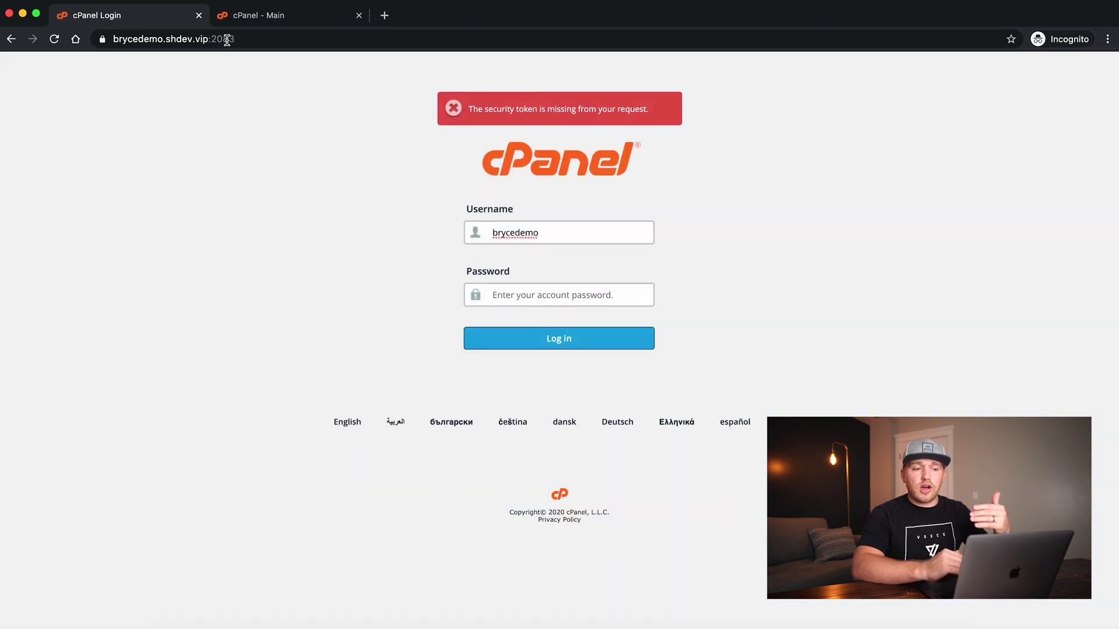
Enter the account password to log in to cPanel
key(Tab)
text(********)
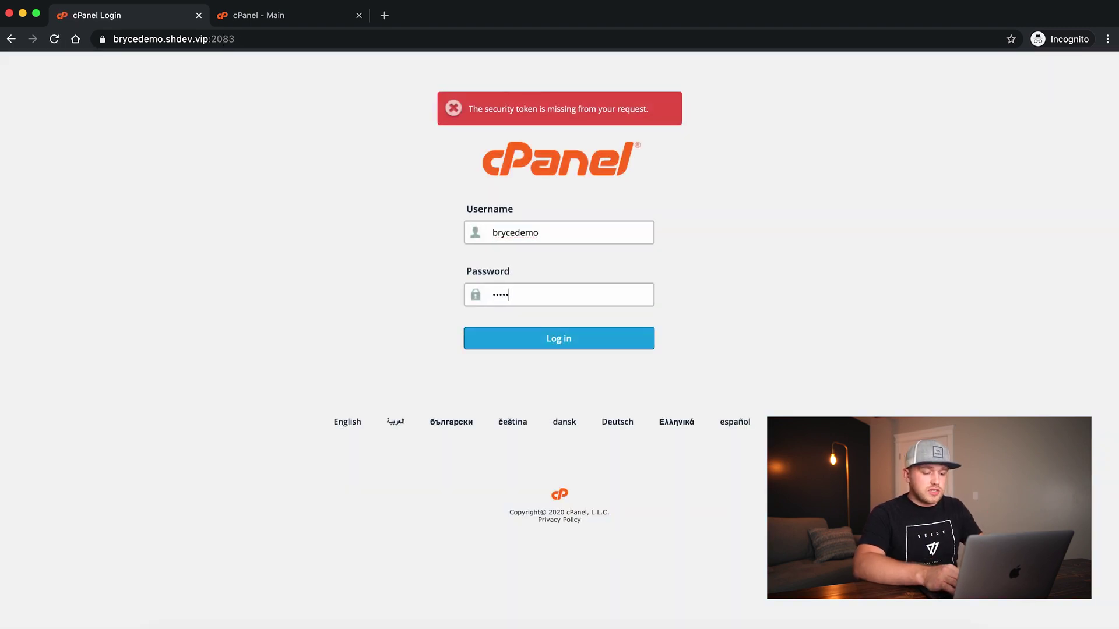
key(Return)
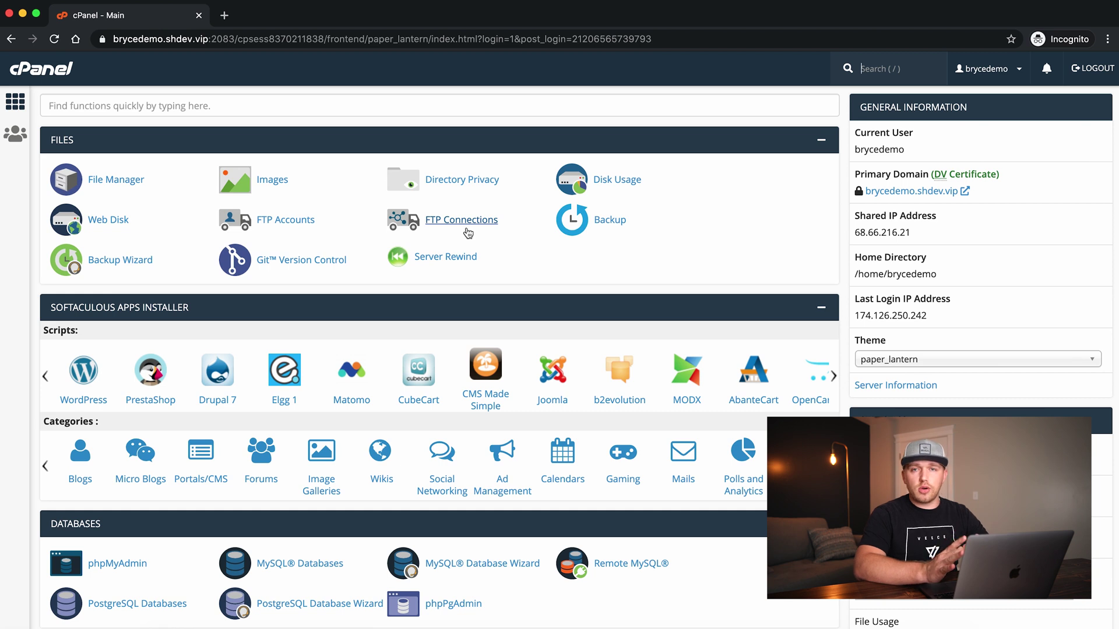
Scroll down to the Softaculous Apps Installer scripts and focus the cPanel search
scroll(336, 264, down, 2)
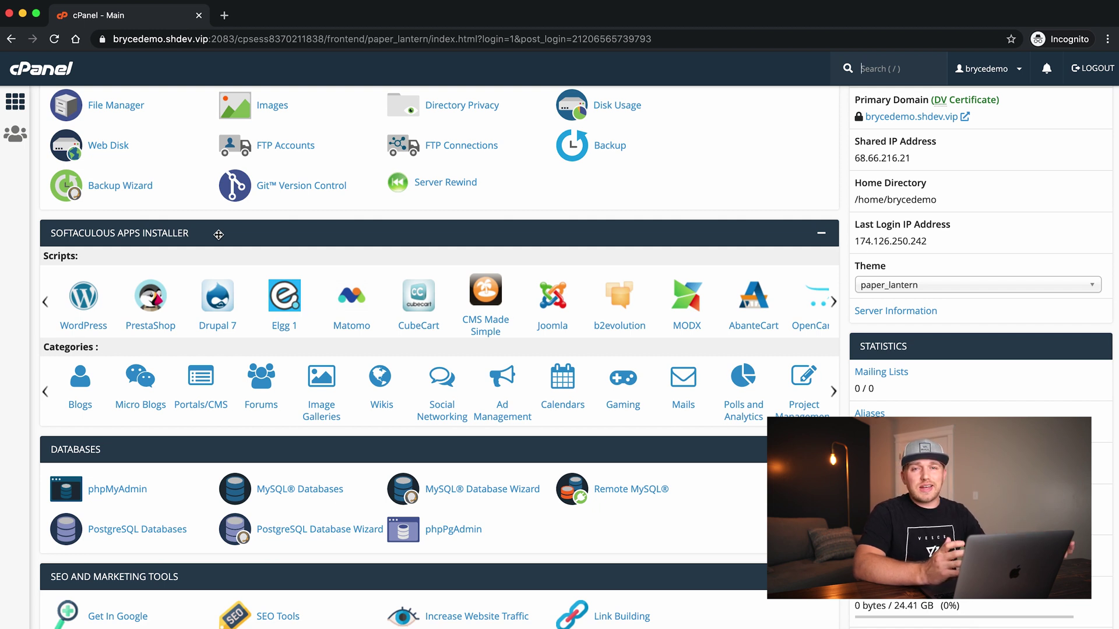
key(slash)
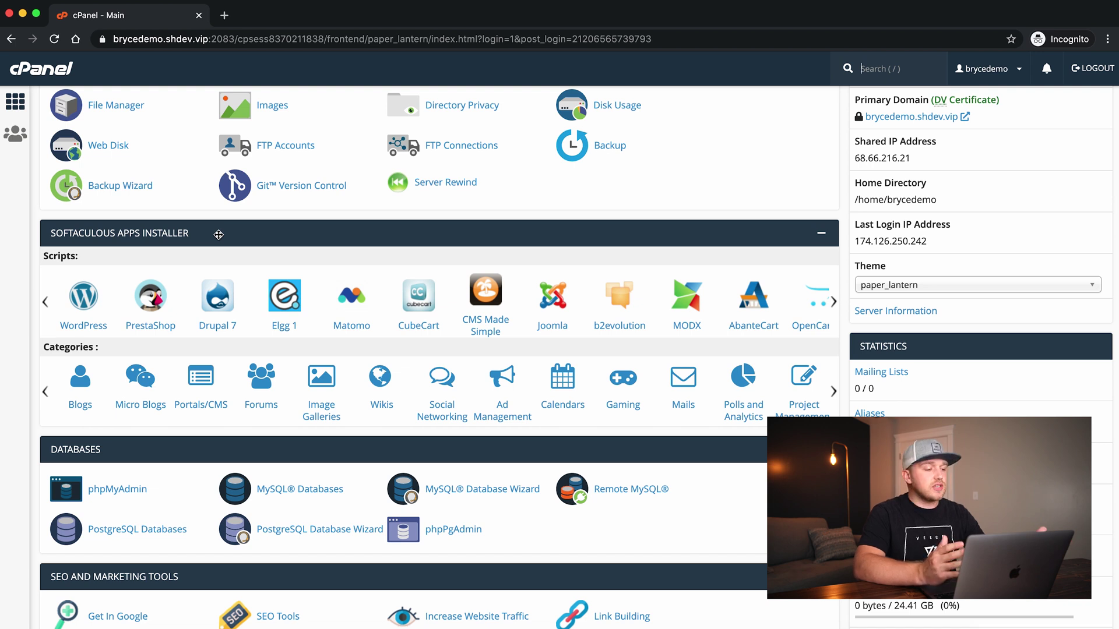
Start a new WordPress install and change the site name from 'My Blog' to 'Bryce Demo'
click(79, 307)
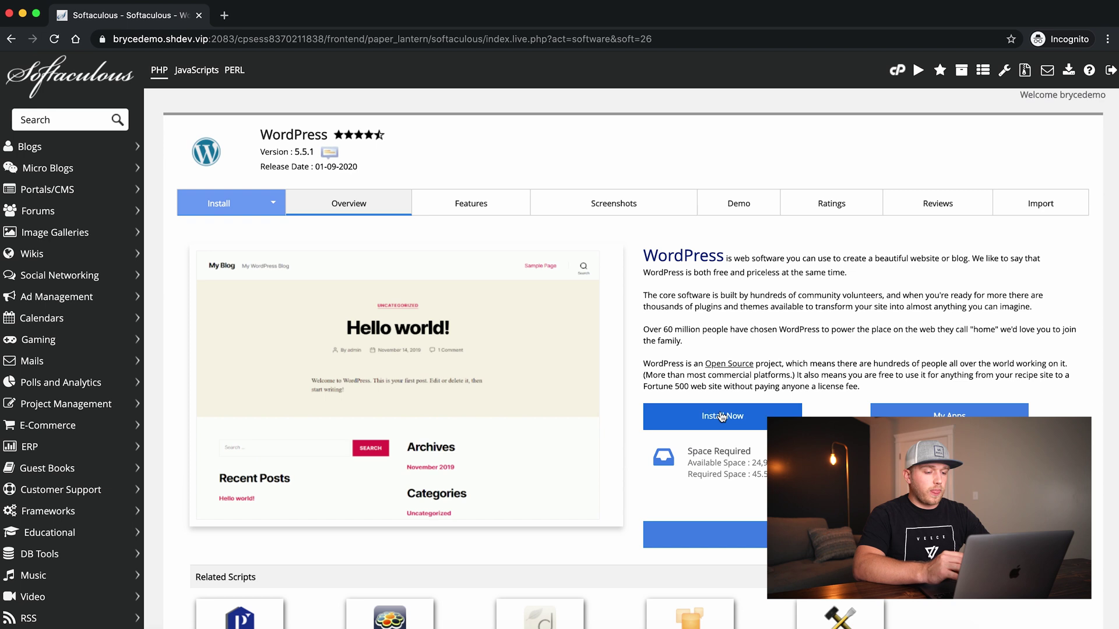
click(723, 418)
scroll(722, 417, down, 2)
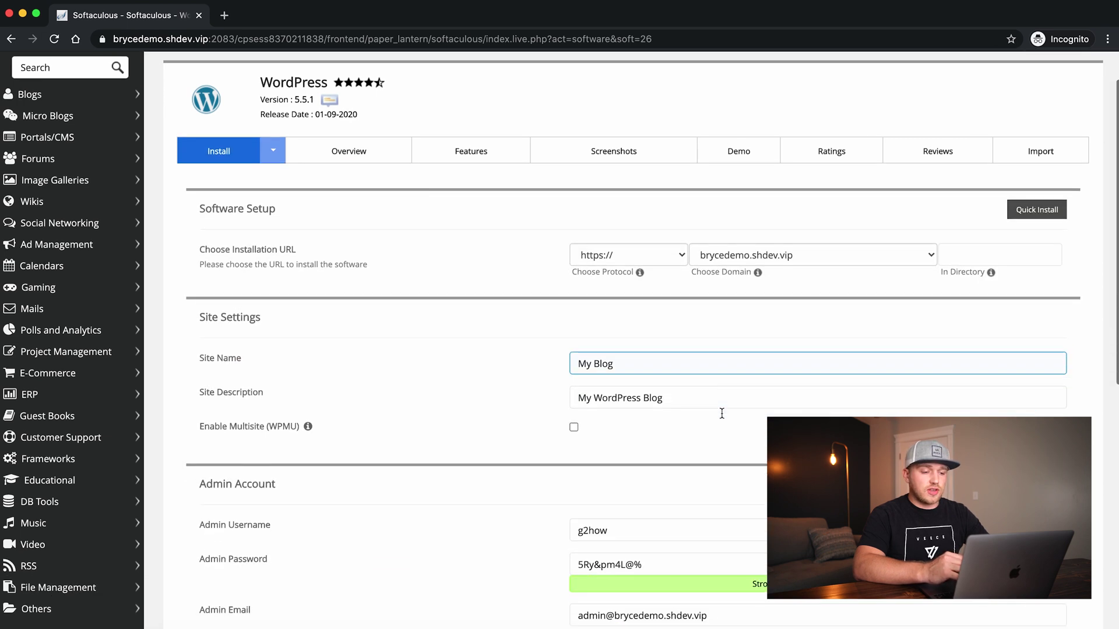
scroll(721, 413, down, 1)
double_click(619, 246)
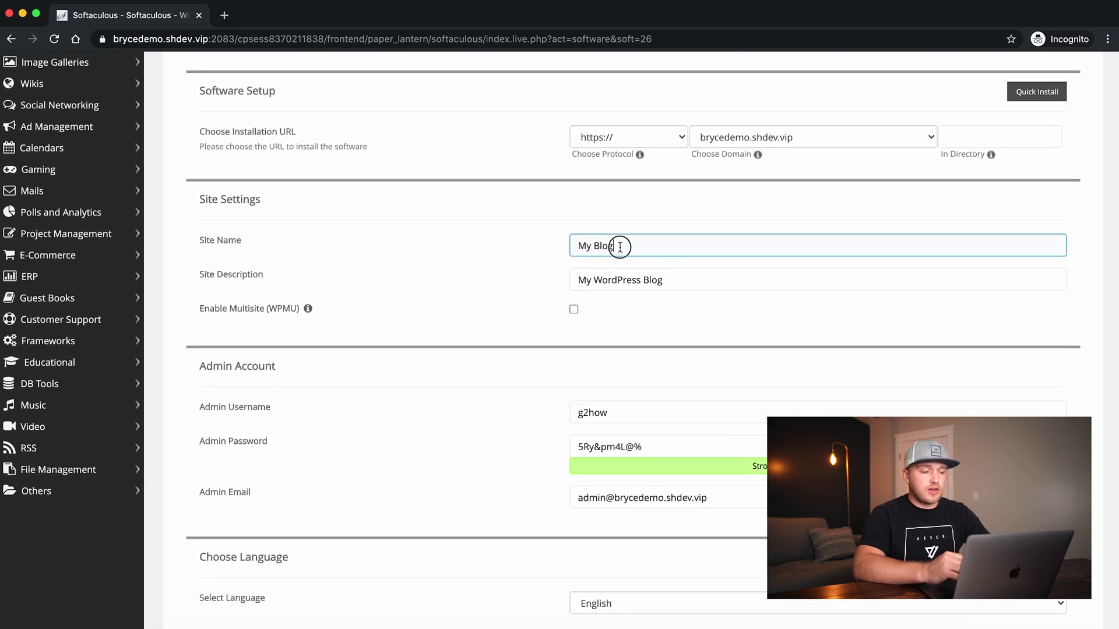
triple_click(619, 246)
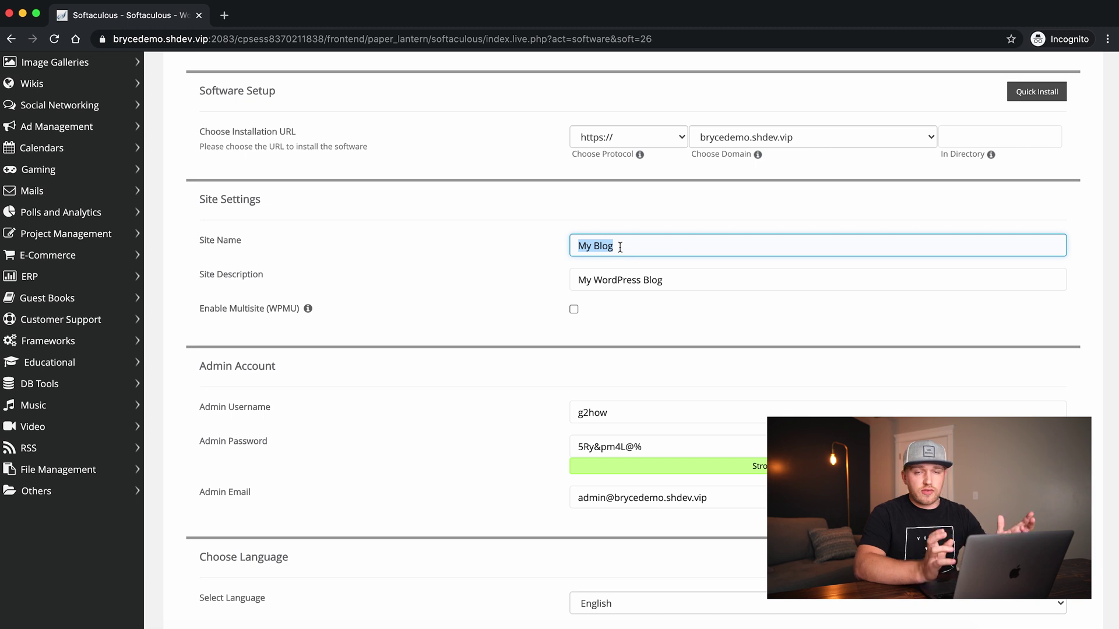
text(Bryce Demo)
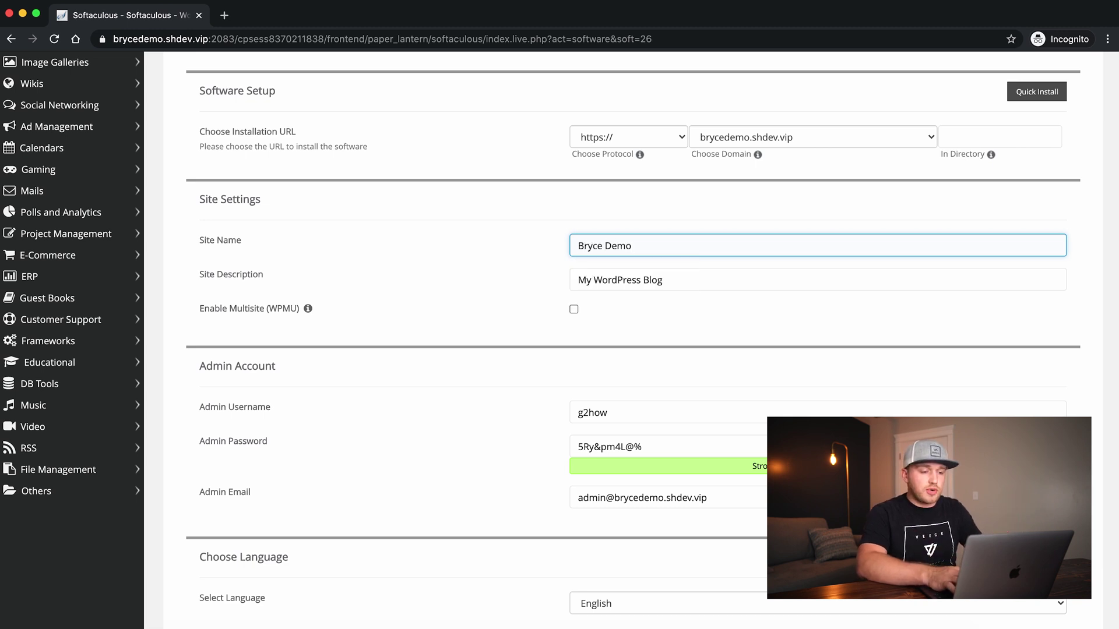
Set the admin username to 'admin' and select the generated admin password
scroll(509, 327, down, 1)
scroll(509, 327, down, 1)
click(641, 306)
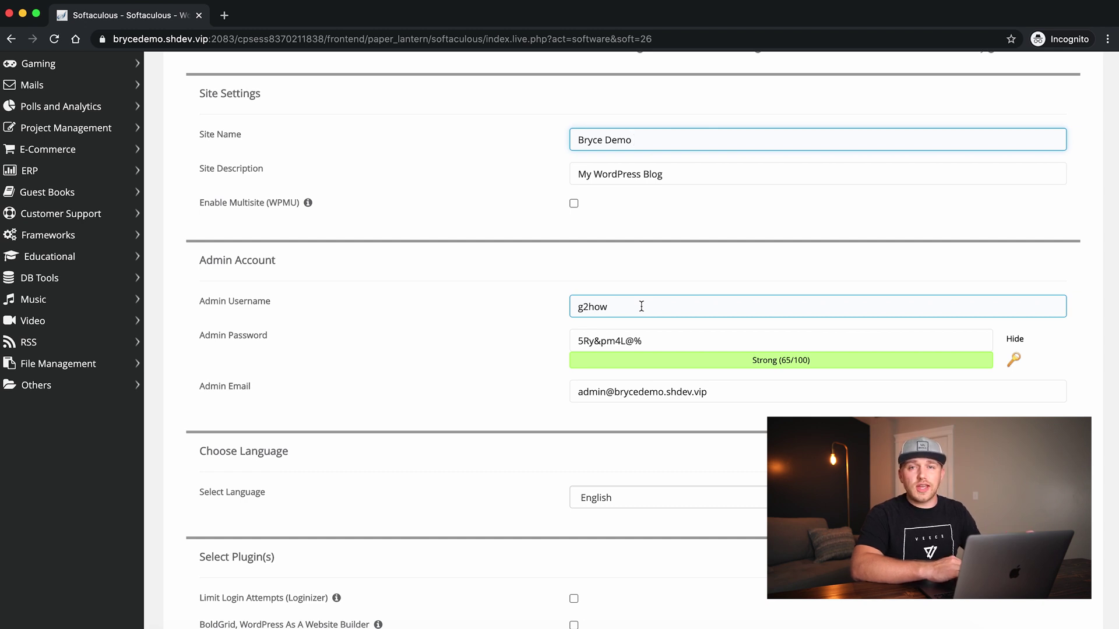
double_click(641, 307)
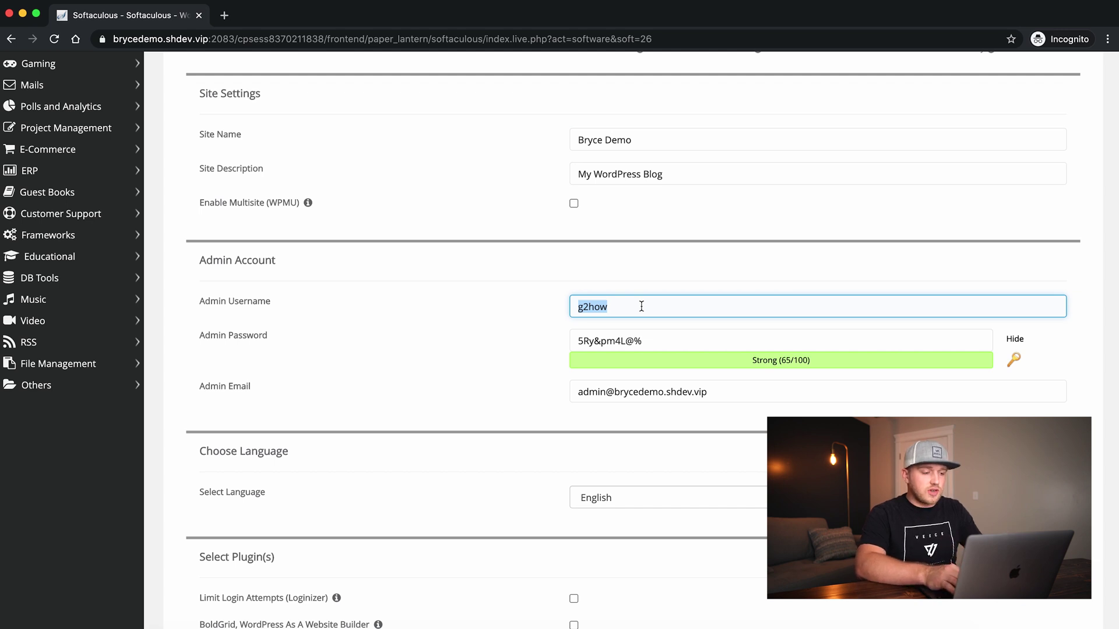
text(admin)
click(660, 340)
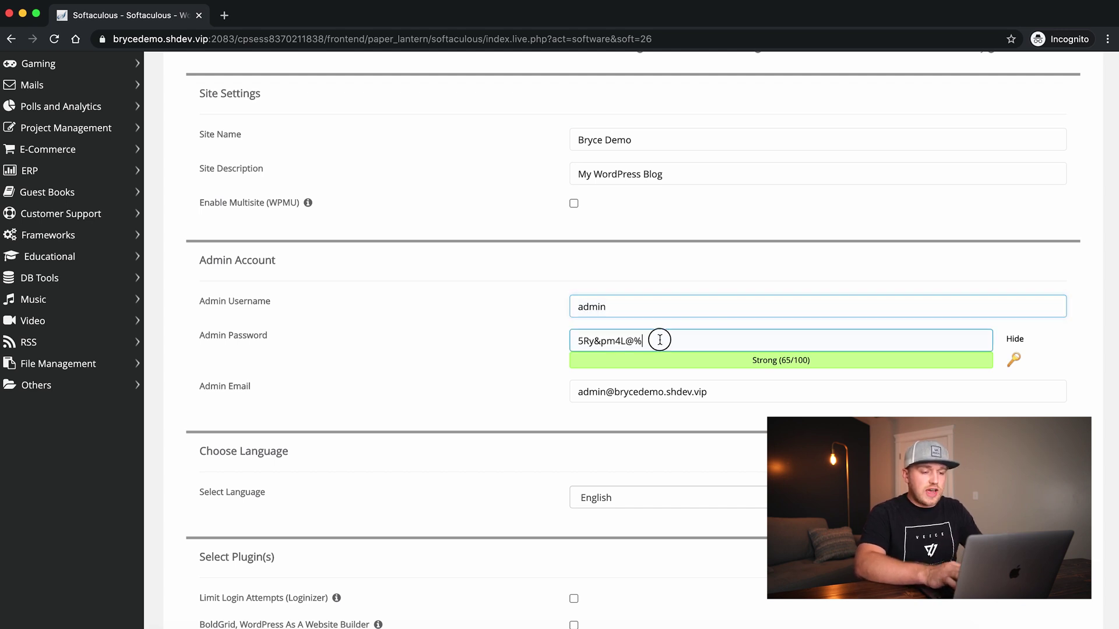
drag(659, 340, 557, 337)
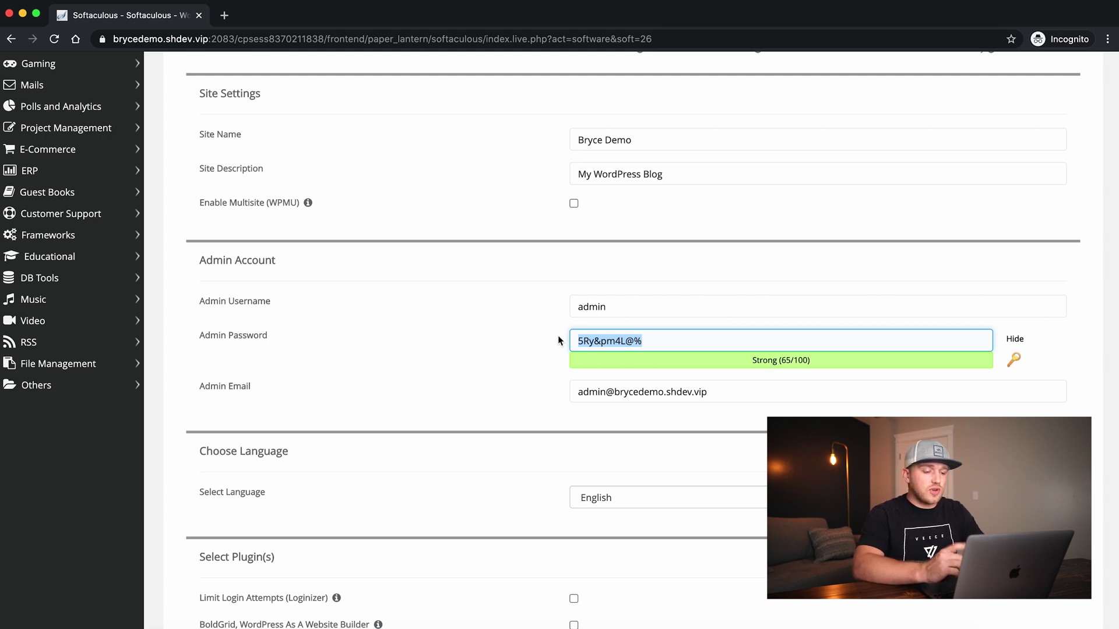
Check the admin email address and start the WordPress installation
scroll(558, 336, down, 3)
click(634, 325)
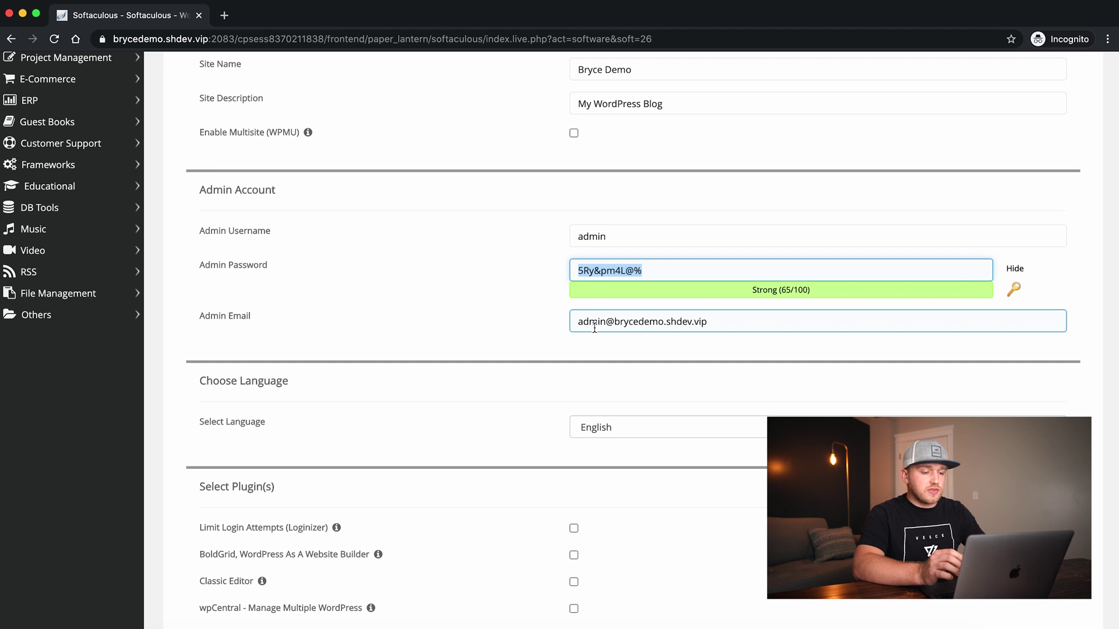
scroll(594, 328, down, 5)
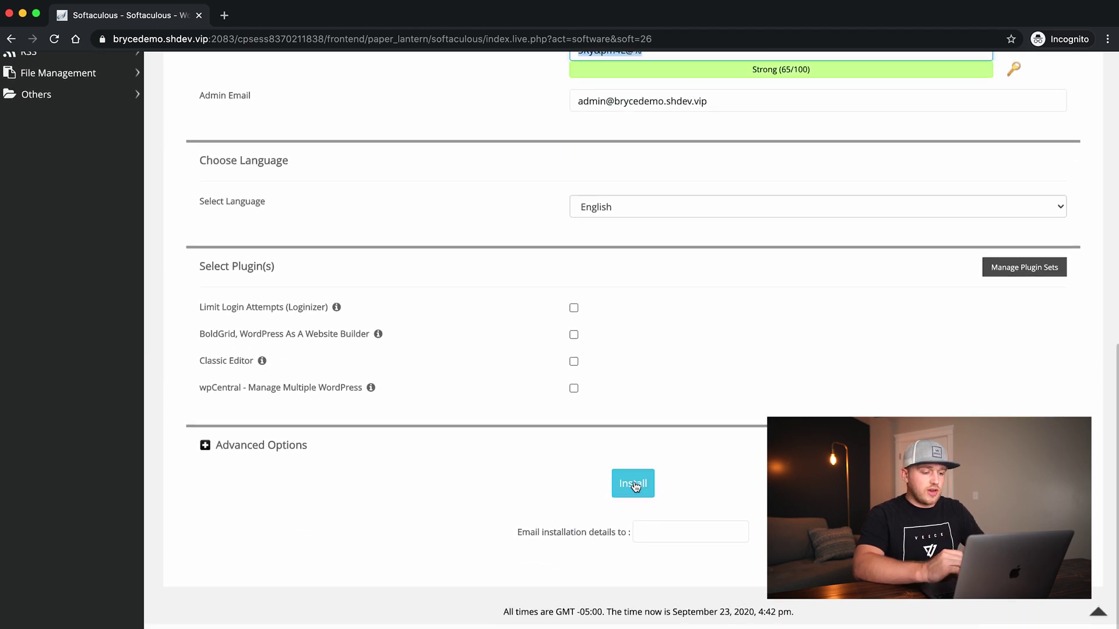
click(634, 484)
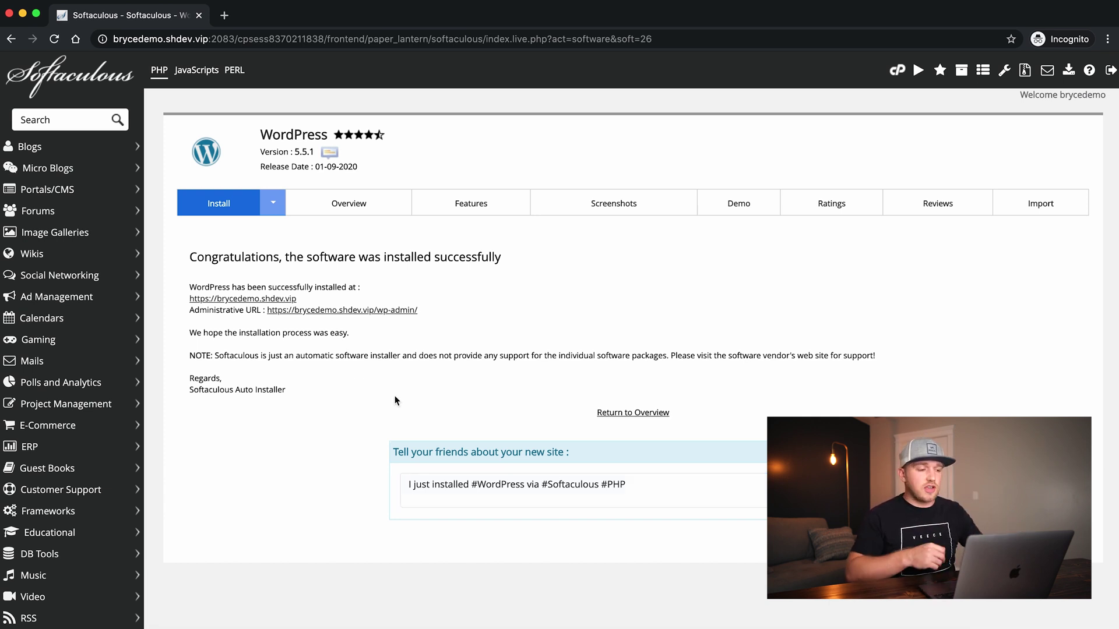
Open the newly installed brycedemo.shdev.vip site from the success message
click(202, 298)
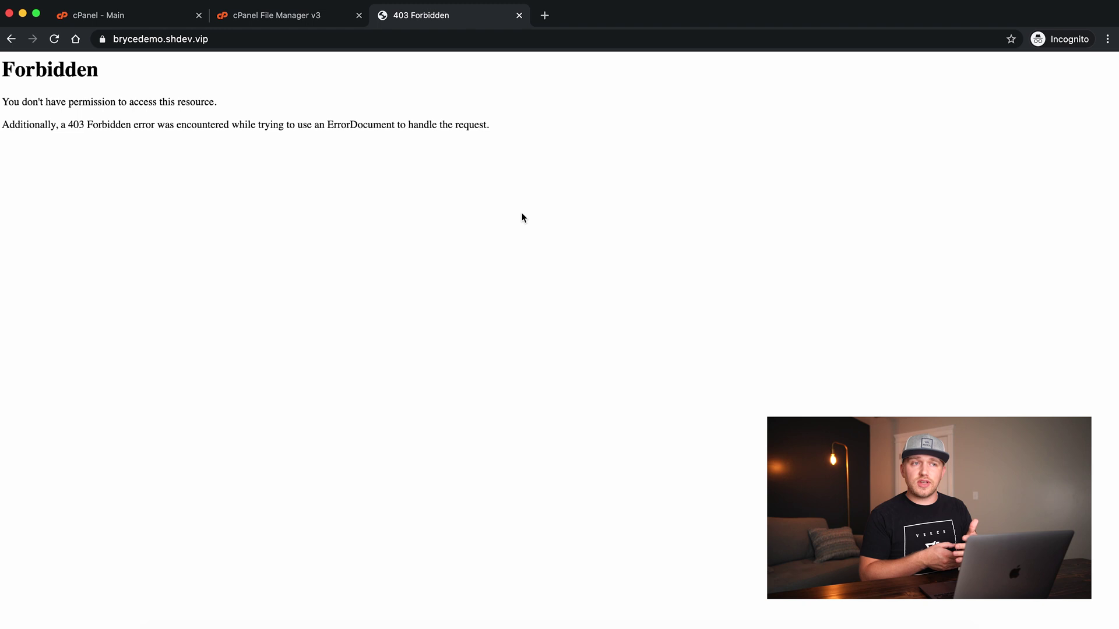
Search Google for 'download wordpress' from a new tab
click(545, 16)
text(google.com)
key(Return)
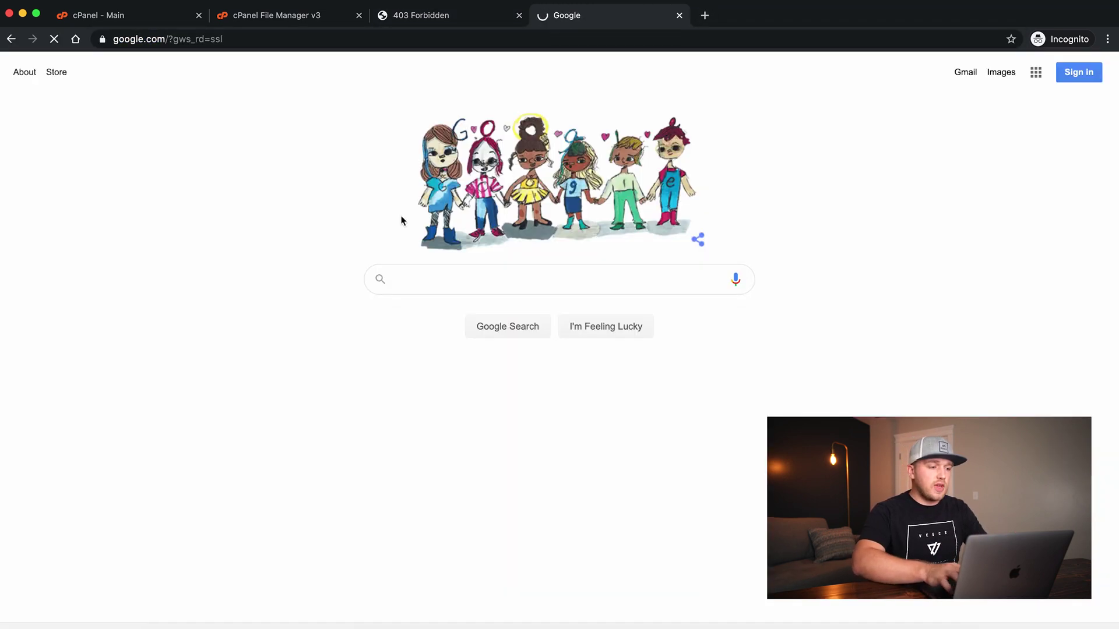
click(413, 271)
text(down)
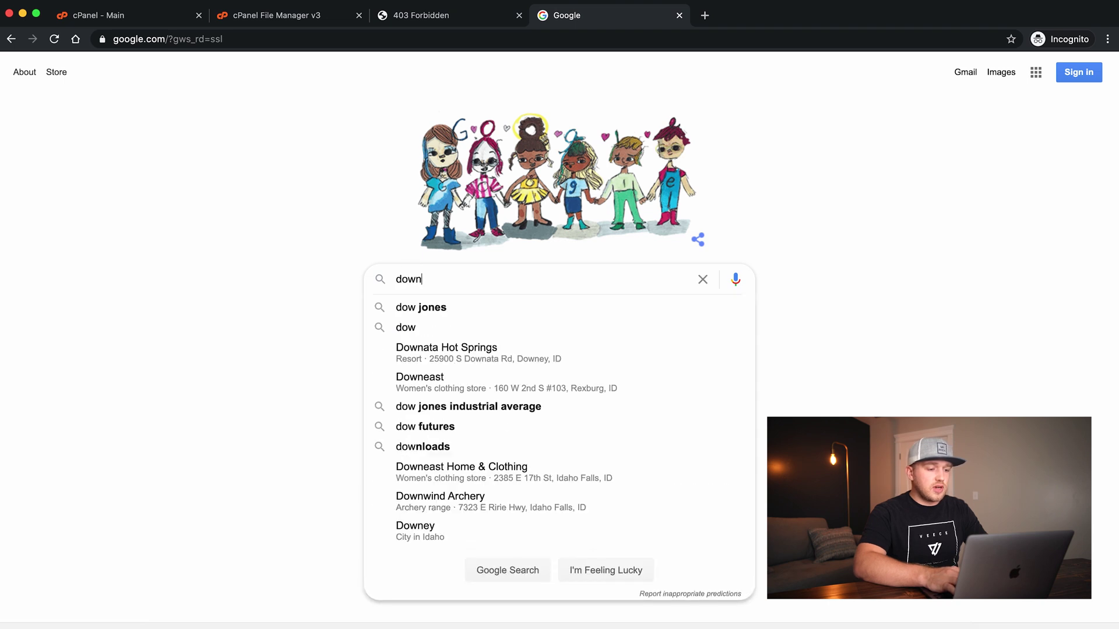
text(load wordpress)
key(Return)
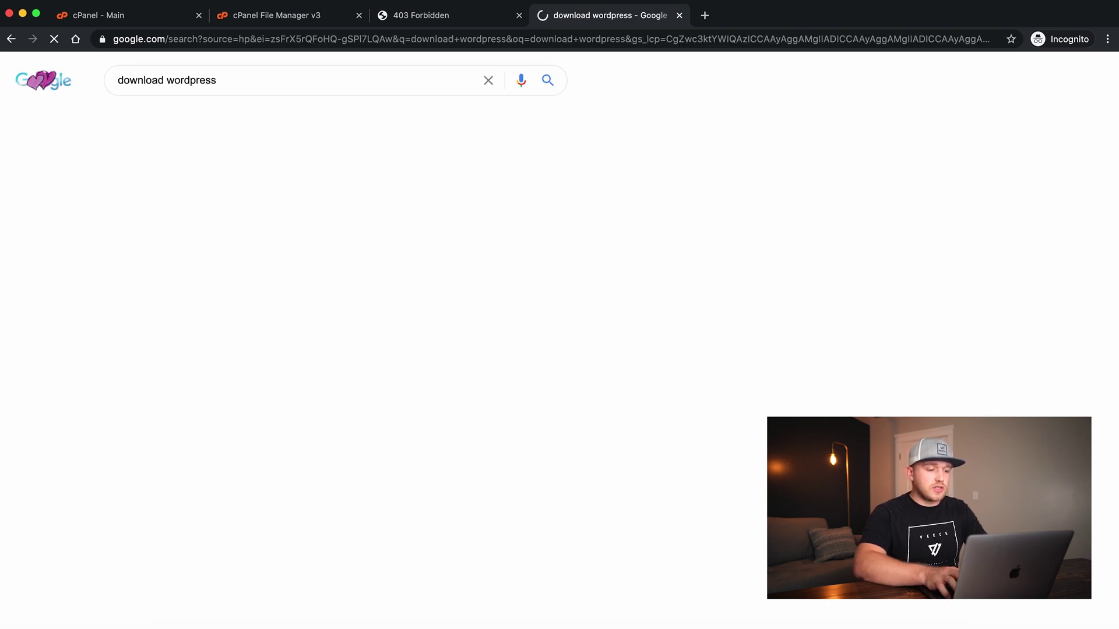
Download WordPress 5.5.1 from wordpress.org and return to the cPanel File Manager
click(192, 297)
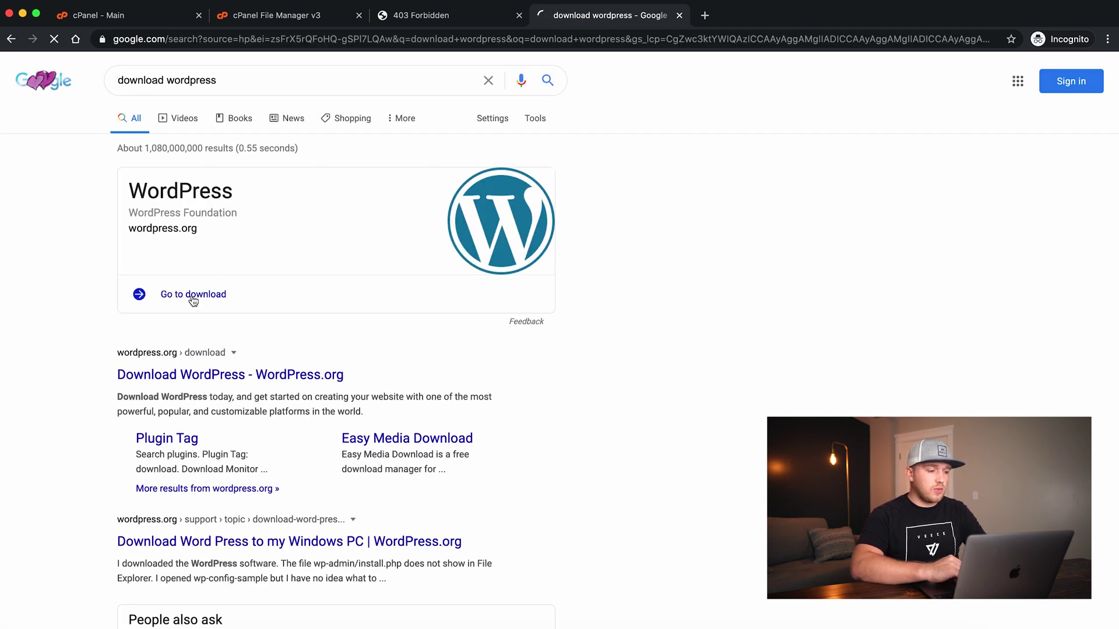
scroll(208, 312, down, 3)
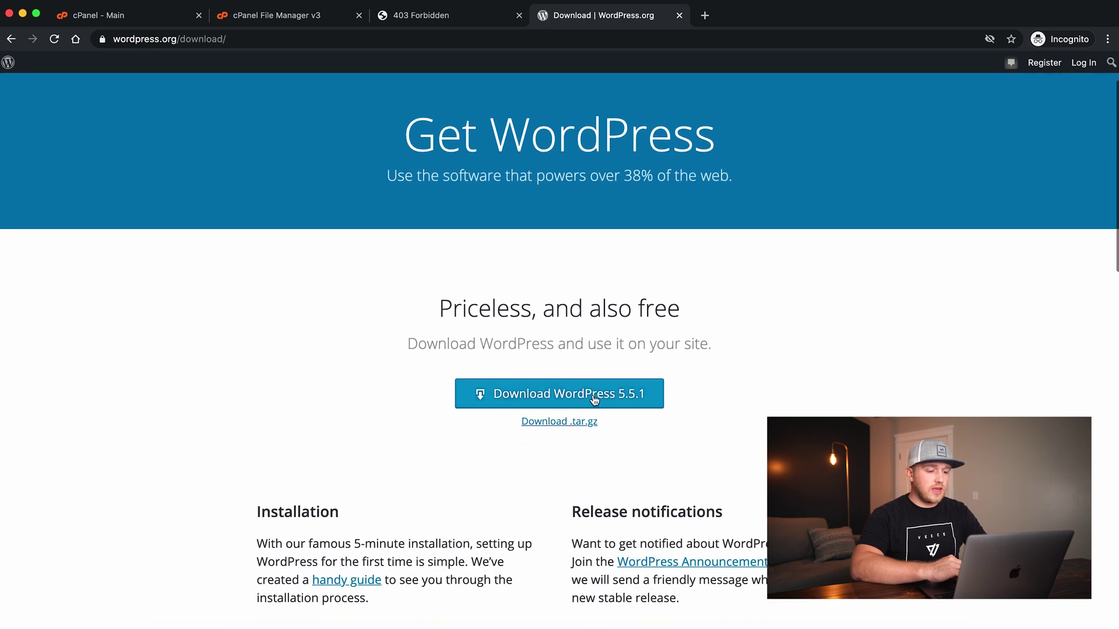
click(560, 399)
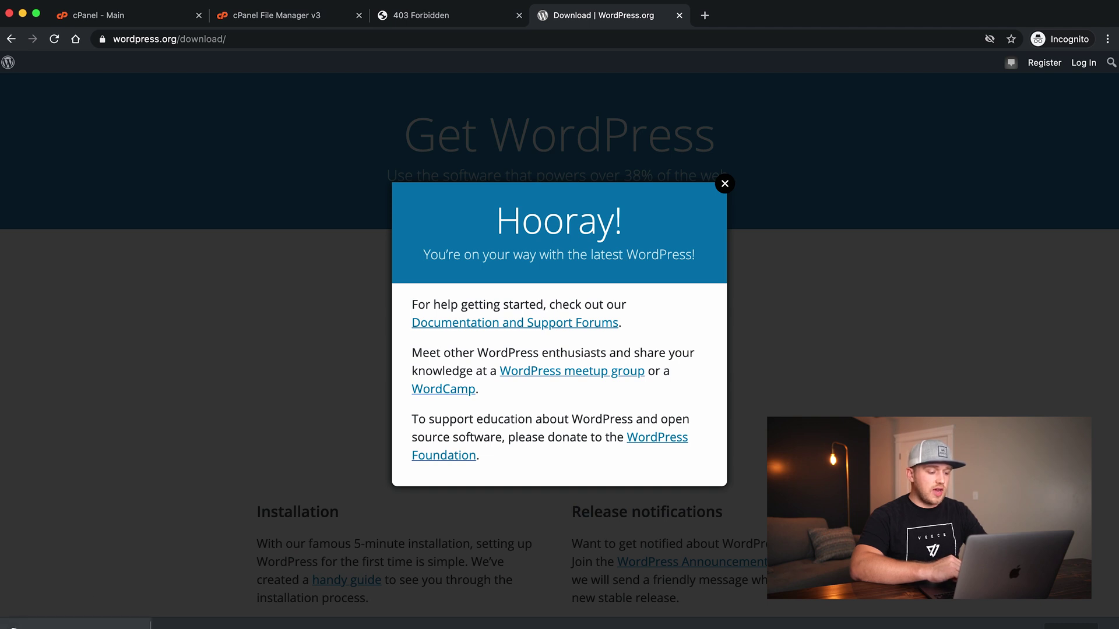
click(725, 185)
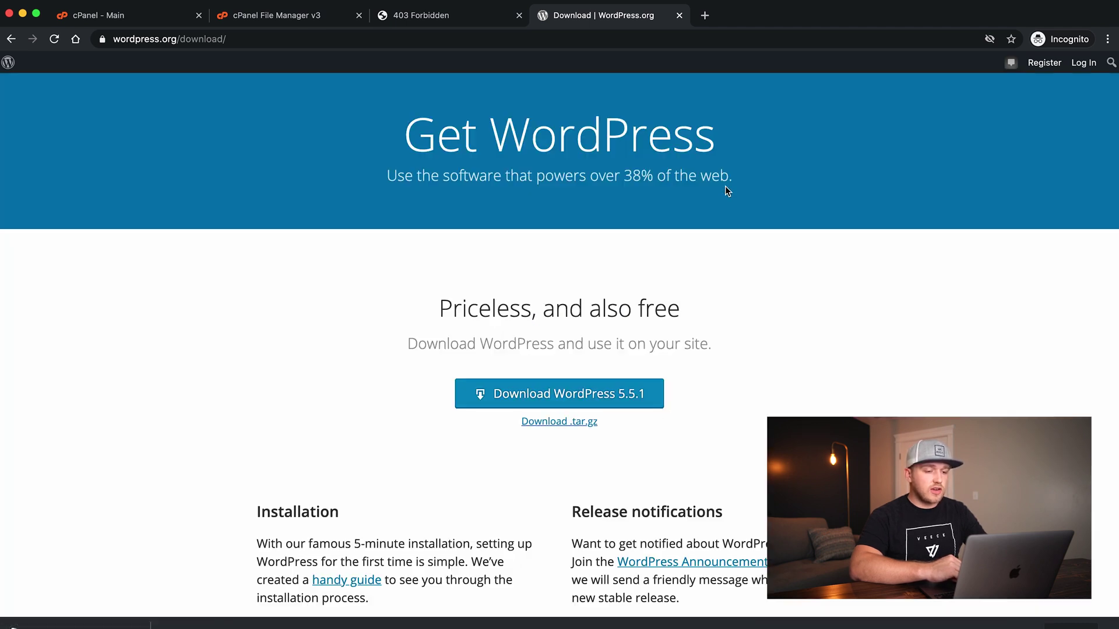
click(300, 19)
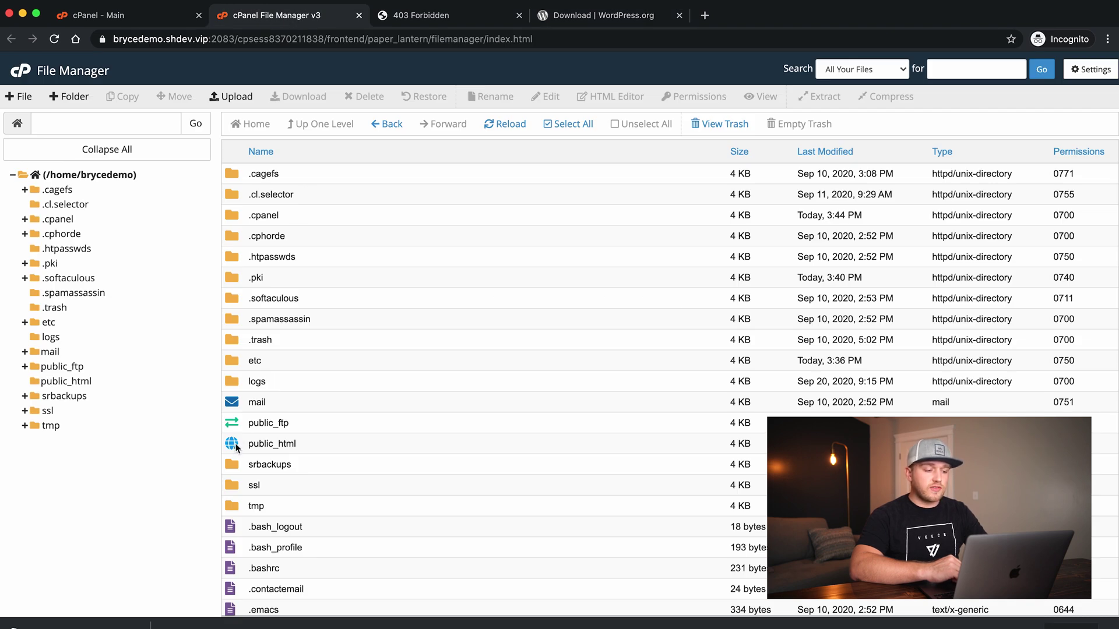
Open the empty public_html folder and its File Upload page to select a file
click(235, 447)
double_click(235, 447)
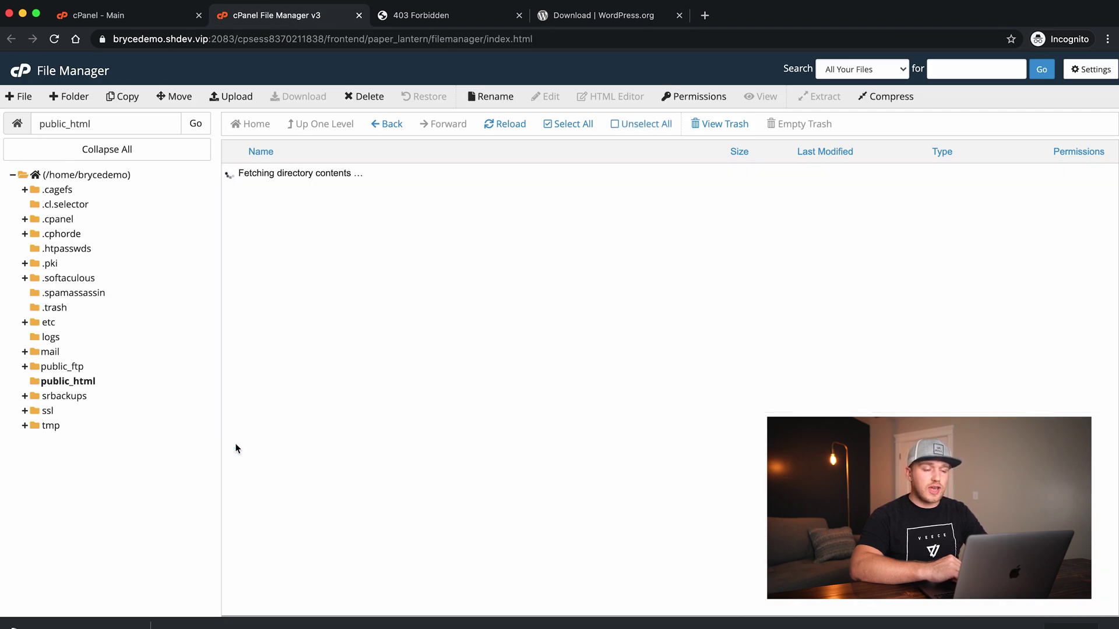
click(236, 96)
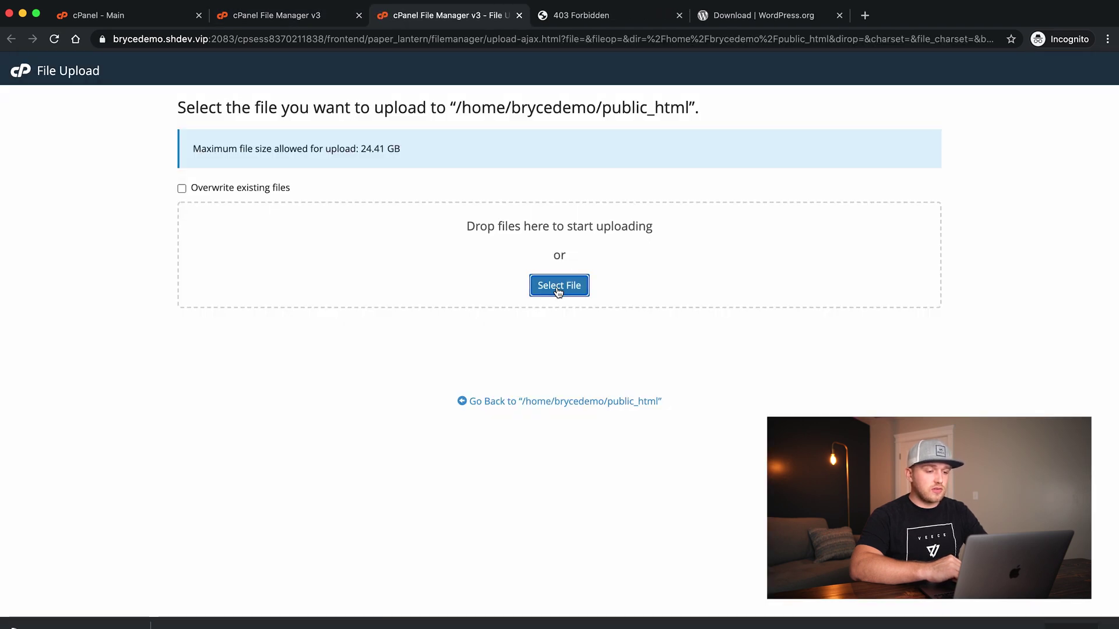
click(558, 289)
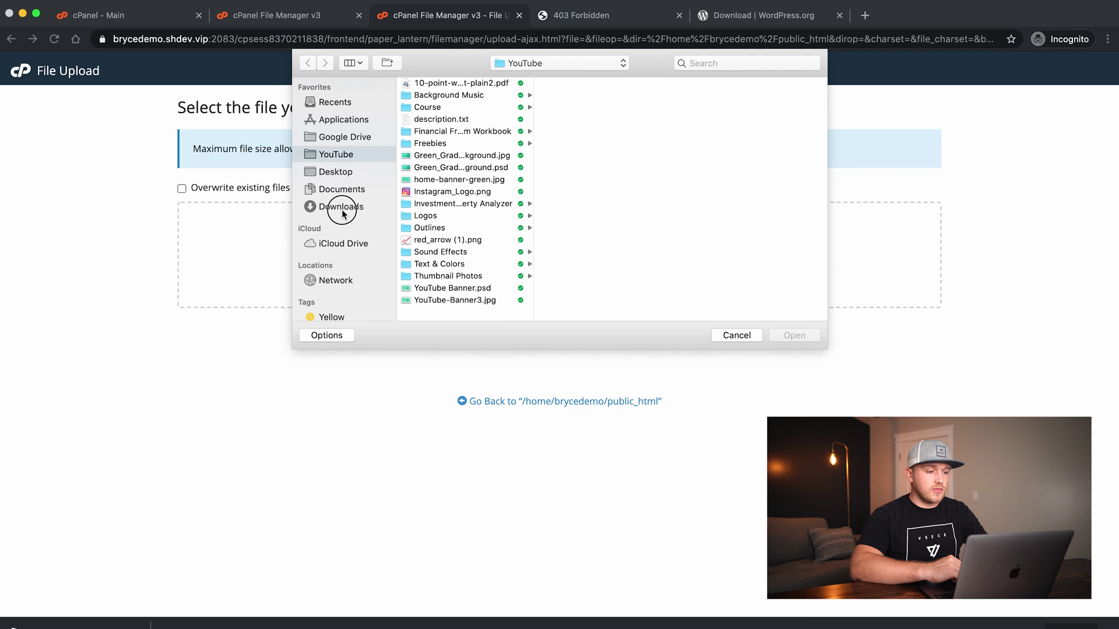
Upload wordpress-5.5.1.zip from Downloads, then return to the file listing
click(341, 207)
double_click(450, 86)
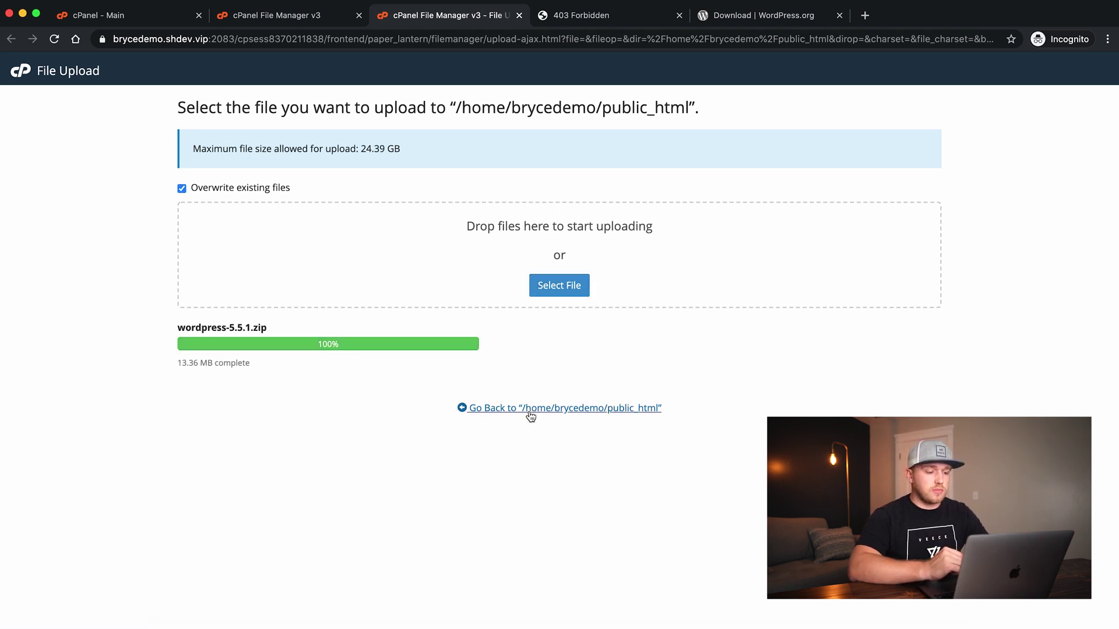
click(528, 410)
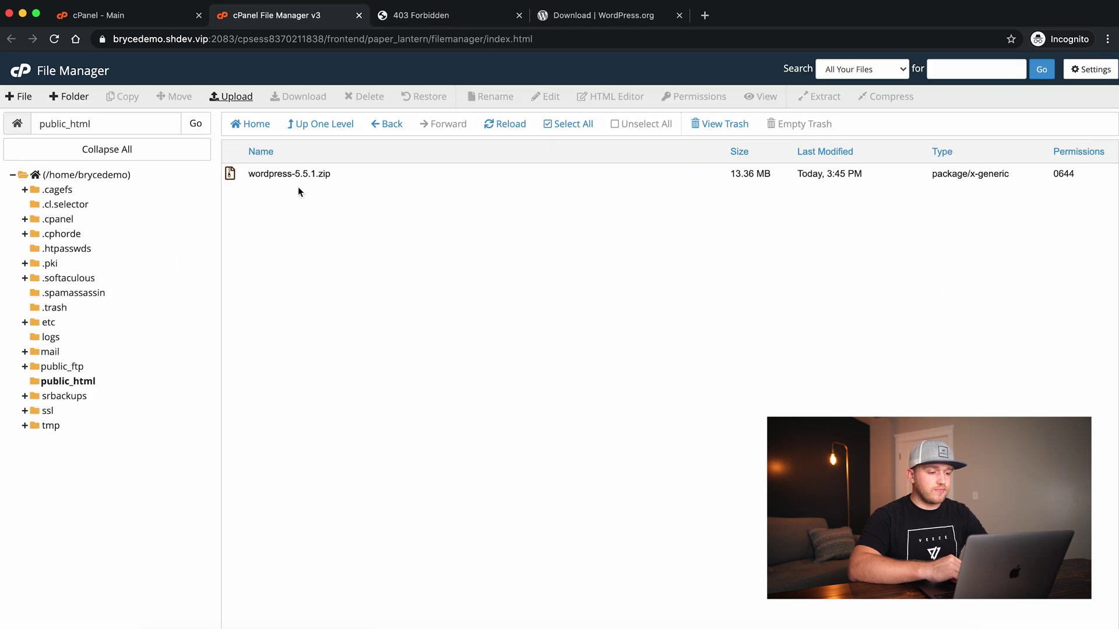
Extract wordpress-5.5.1.zip into /public_html and dismiss the extraction results
click(283, 174)
right_click(283, 174)
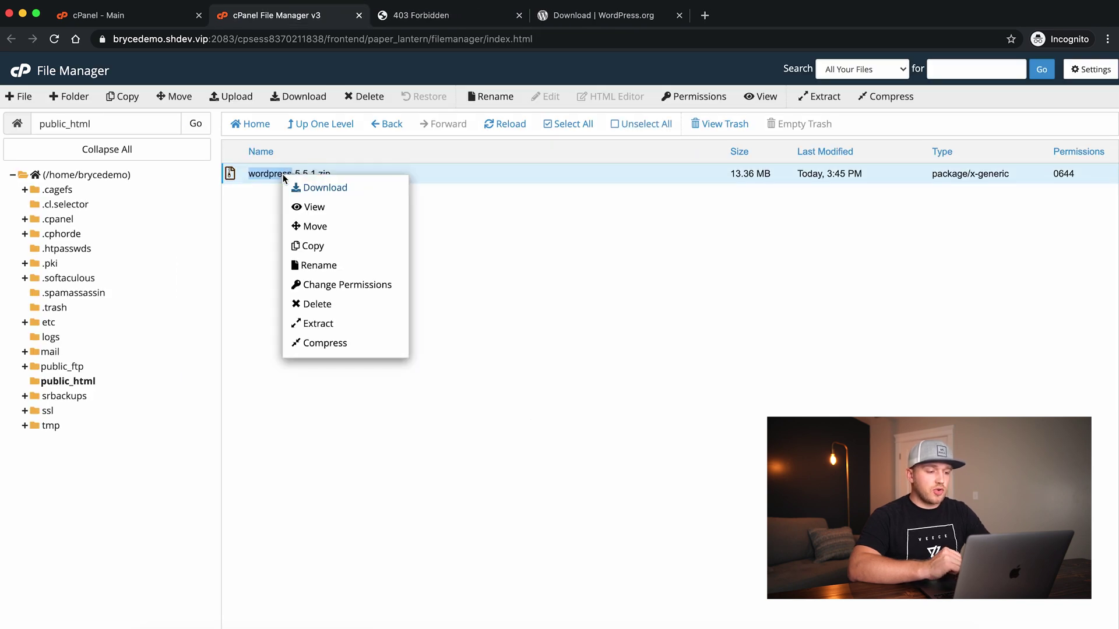
click(318, 324)
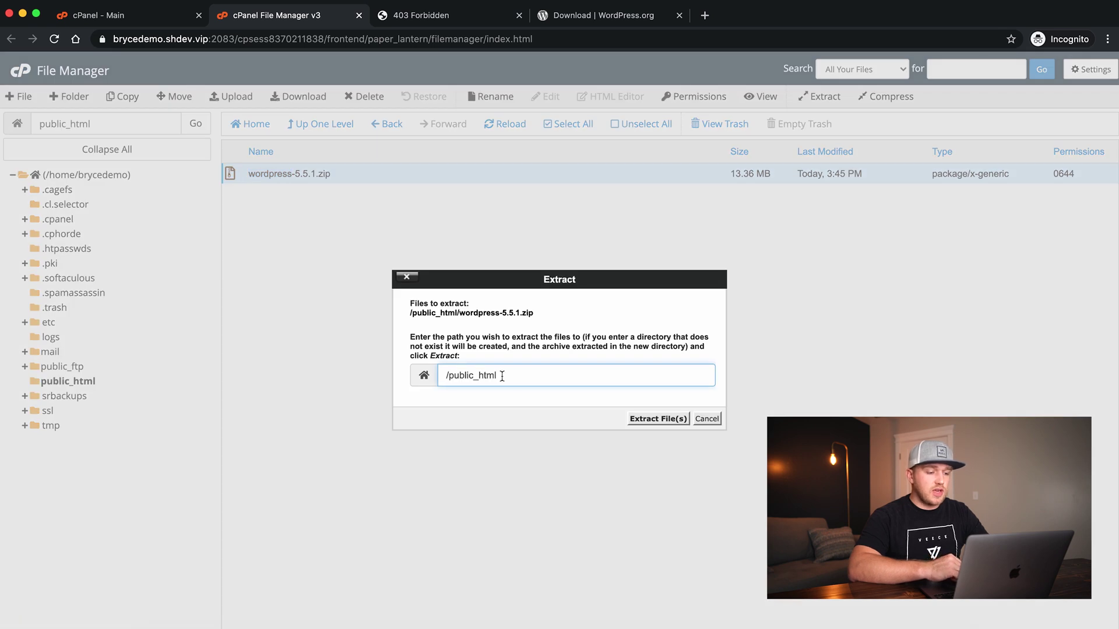
click(655, 420)
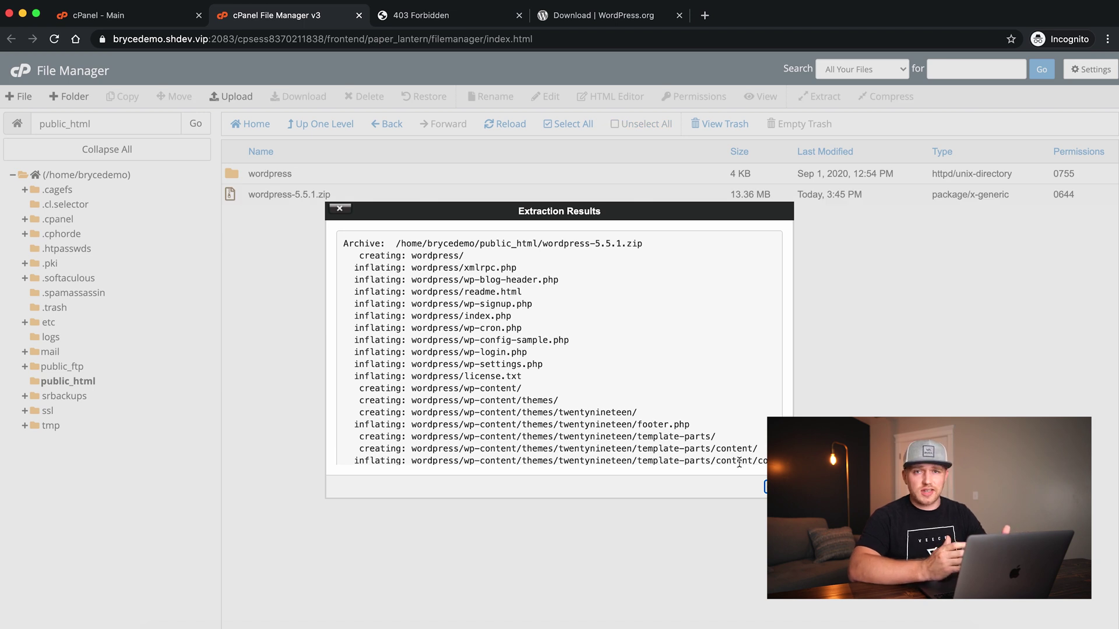
click(781, 486)
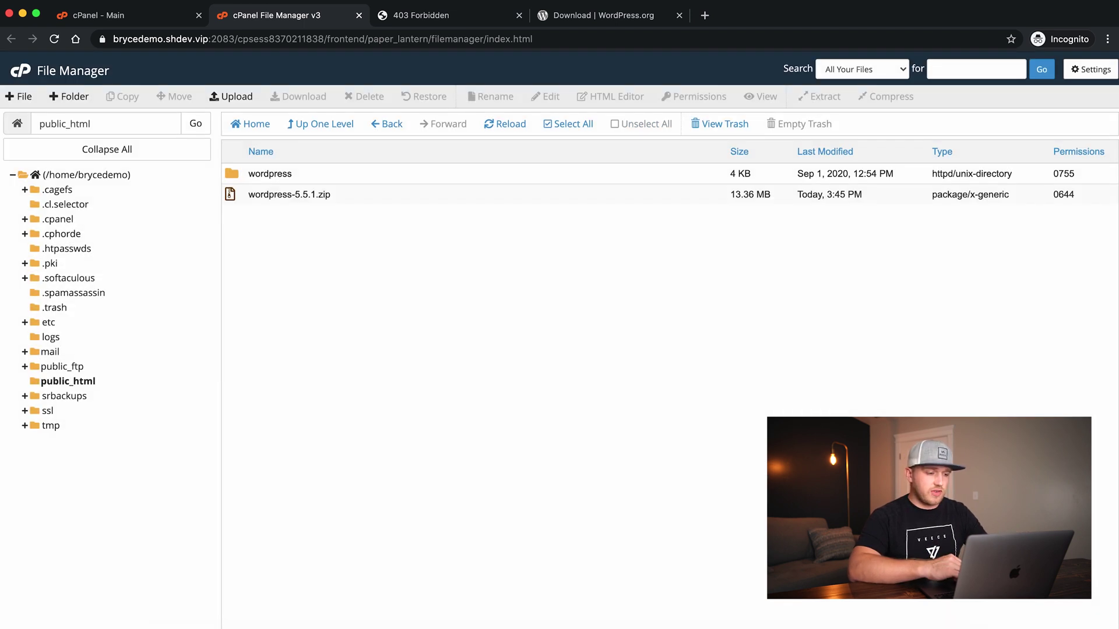
Delete wordpress-5.5.1.zip permanently, skipping the trash, then open the wordpress folder
click(232, 194)
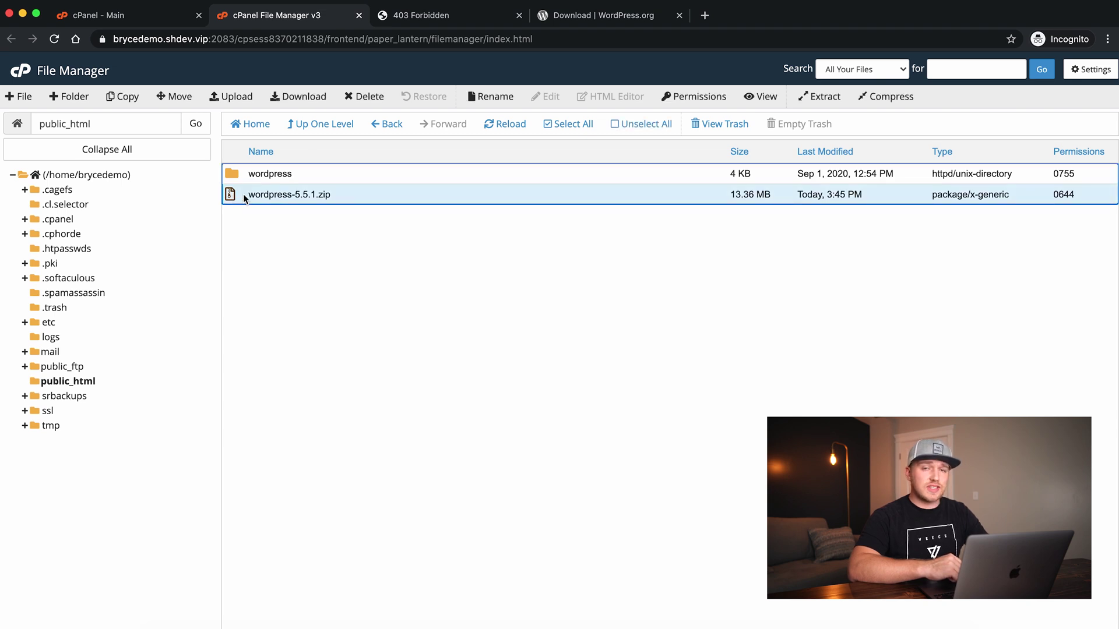
click(361, 97)
click(441, 358)
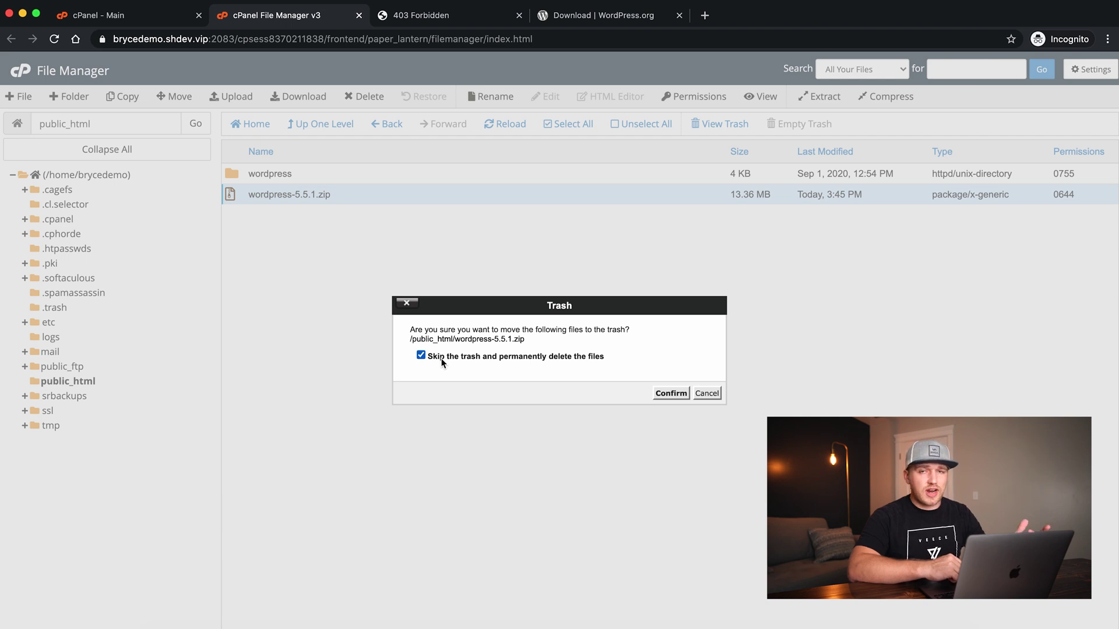
click(656, 394)
double_click(240, 174)
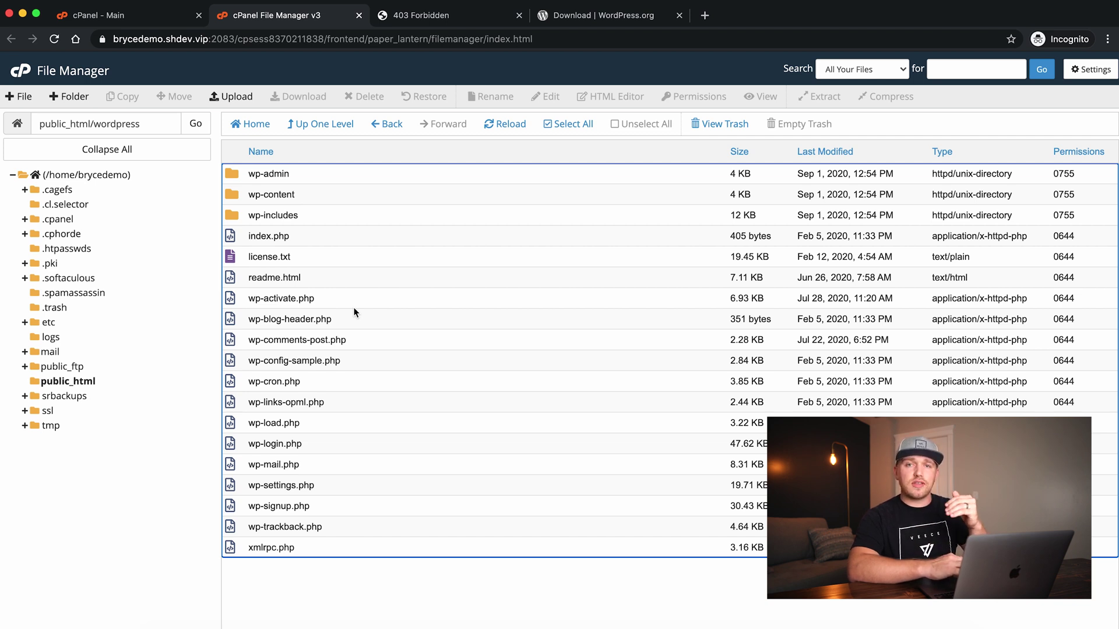
Move all files from public_html/wordpress into /public_html, then return to the public_html listing
click(563, 128)
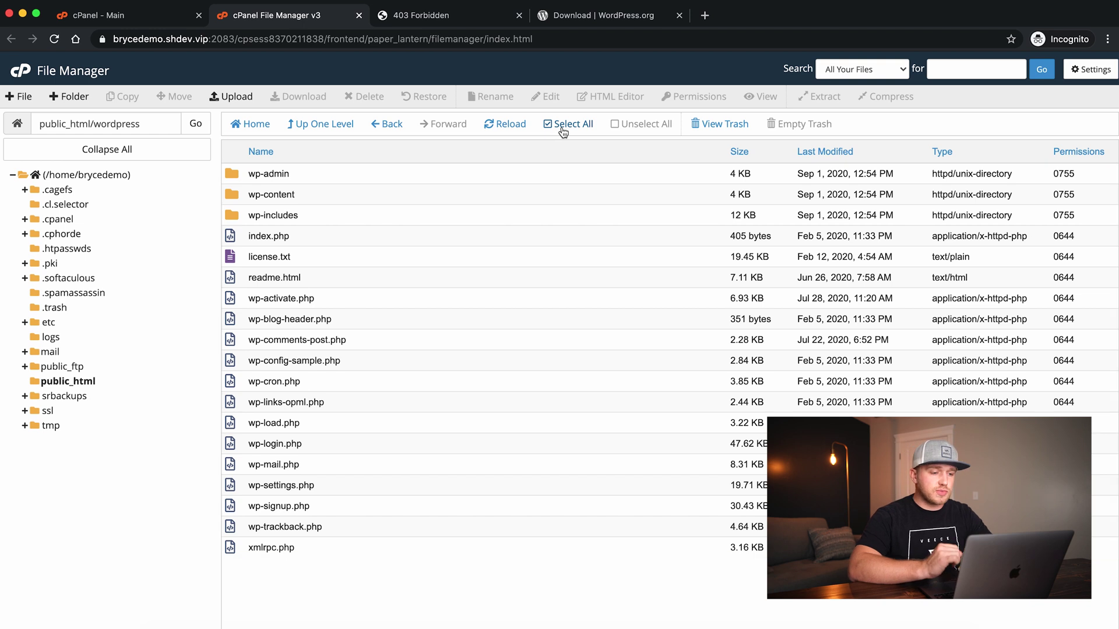
click(178, 96)
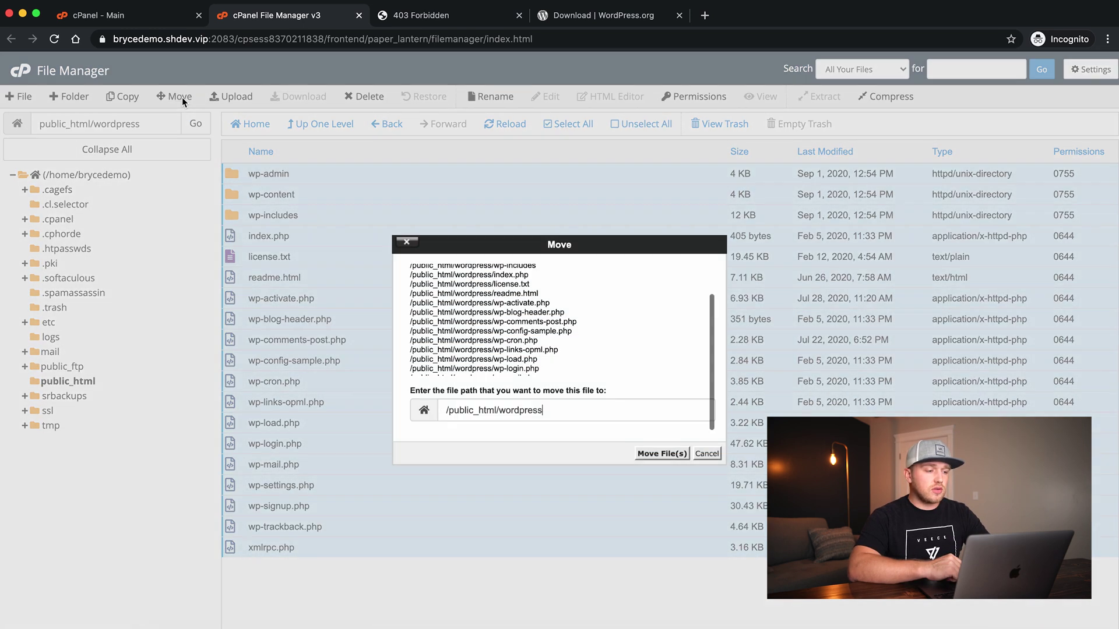
drag(552, 415, 501, 412)
key(BackSpace)
key(BackSpace)
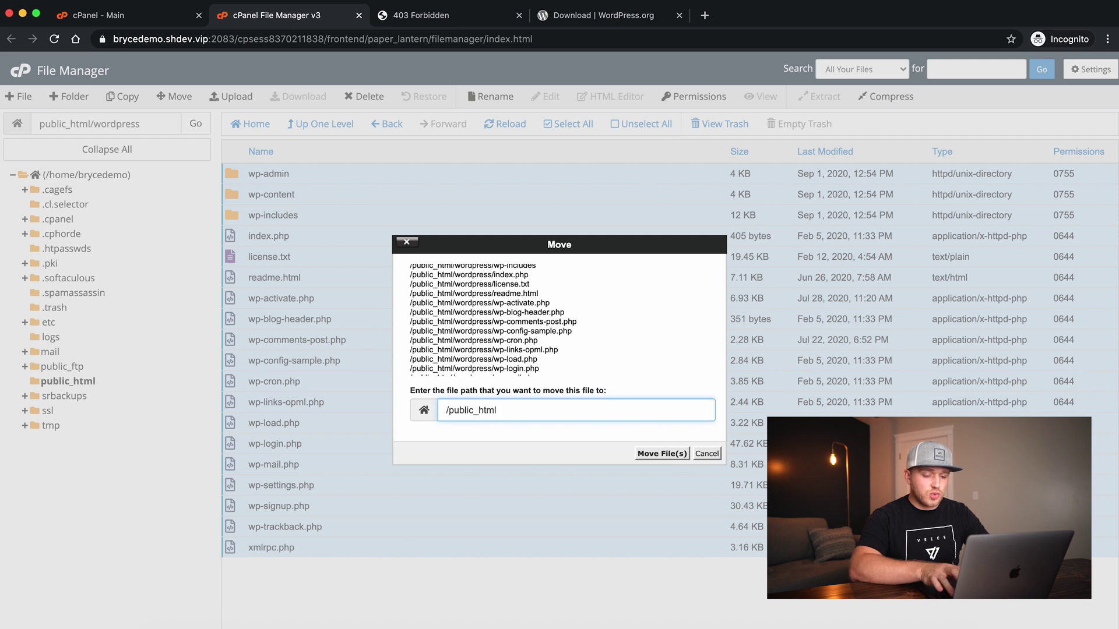
click(652, 455)
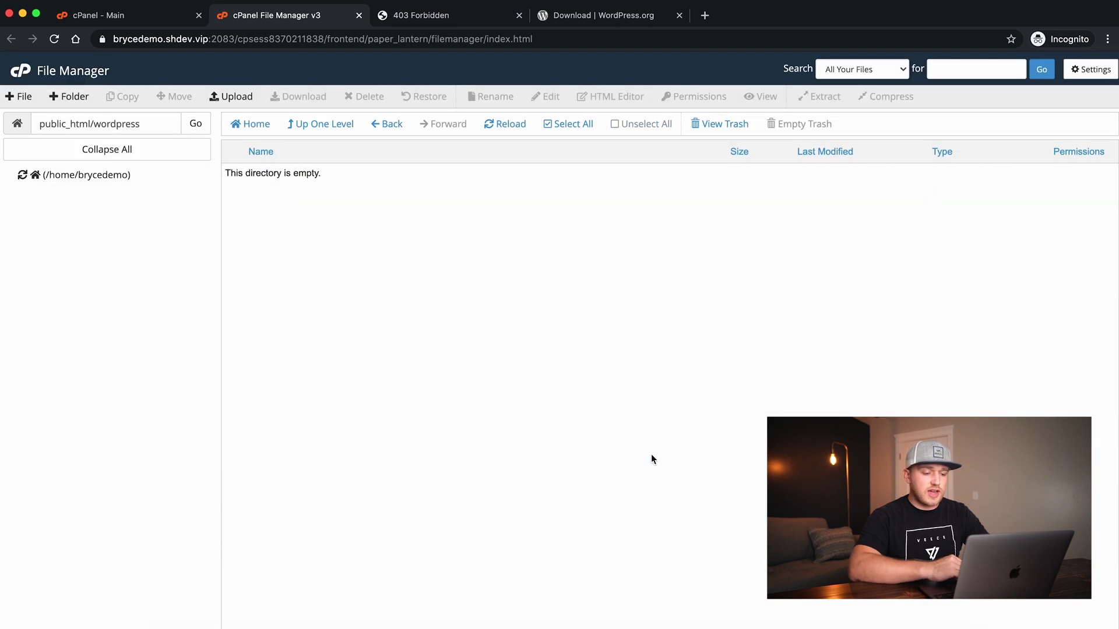
click(325, 130)
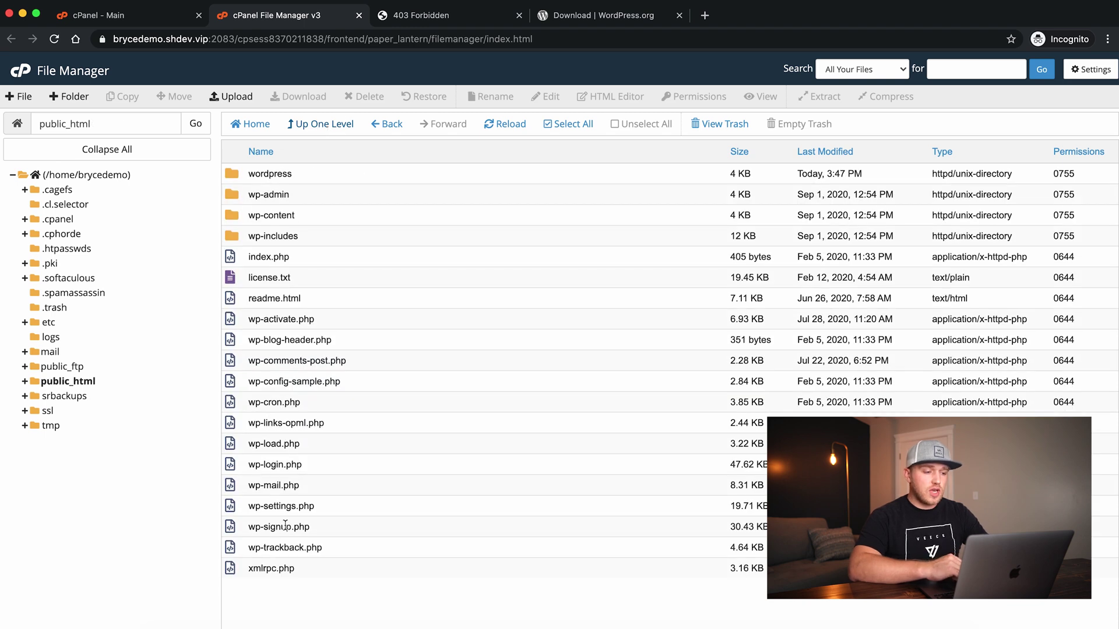
Open the wordpress folder to confirm it is empty, then return to public_html
click(236, 175)
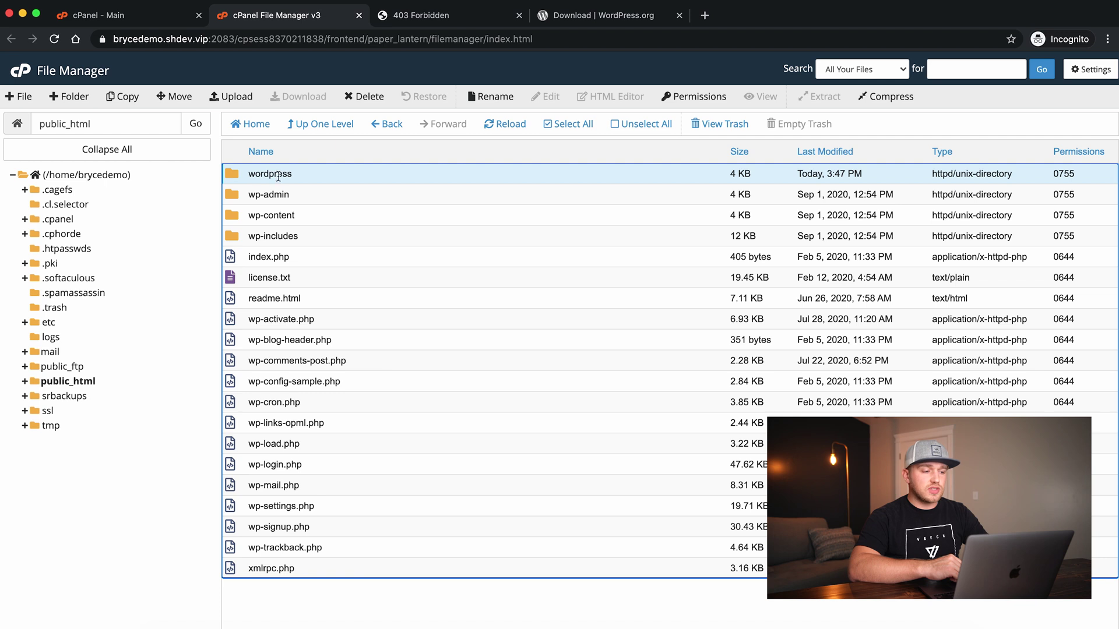
double_click(240, 175)
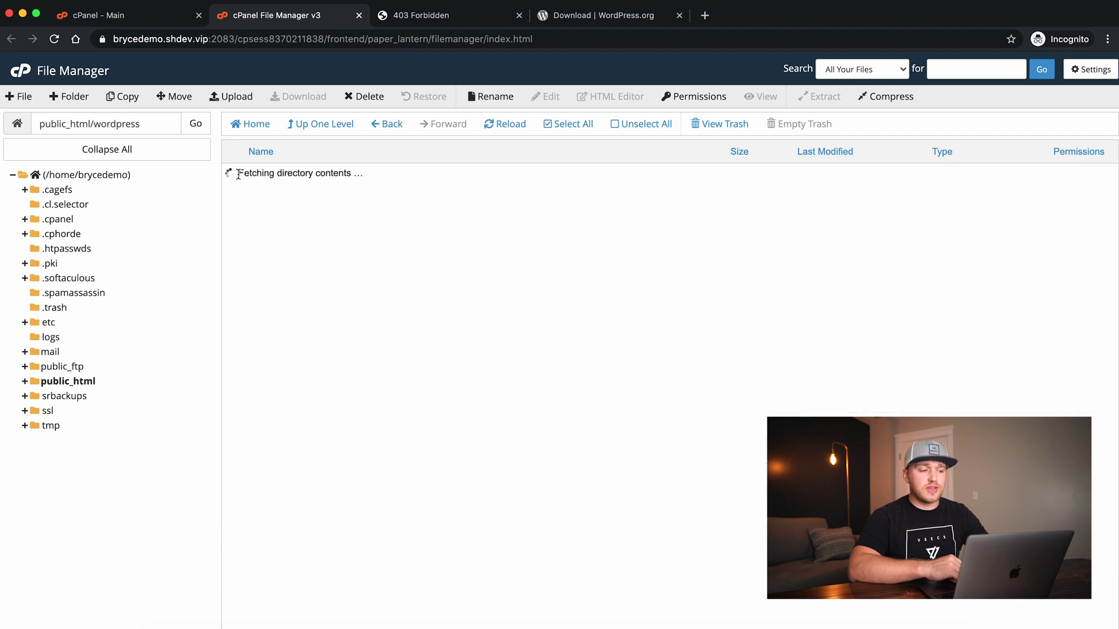
click(313, 129)
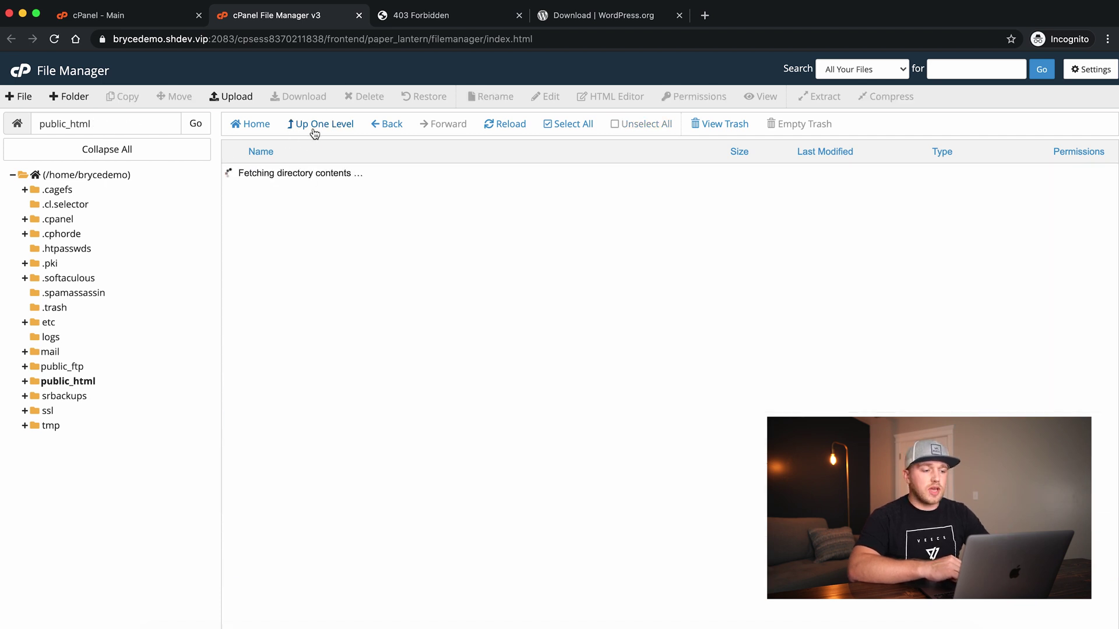
click(239, 176)
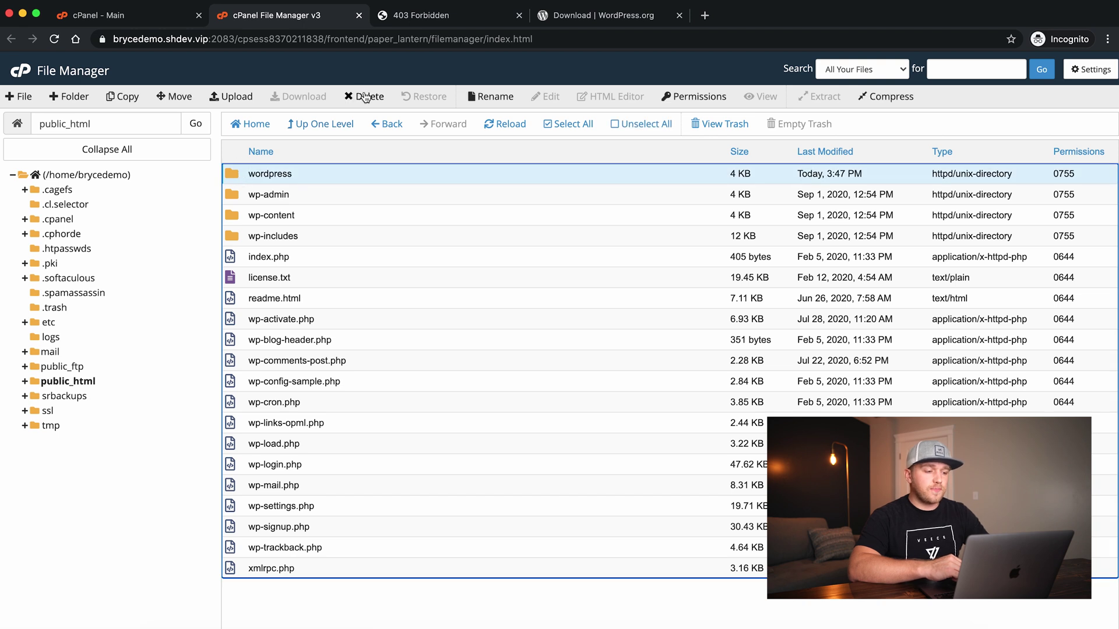
Delete the empty wordpress folder and return to the cPanel dashboard
click(364, 97)
click(671, 394)
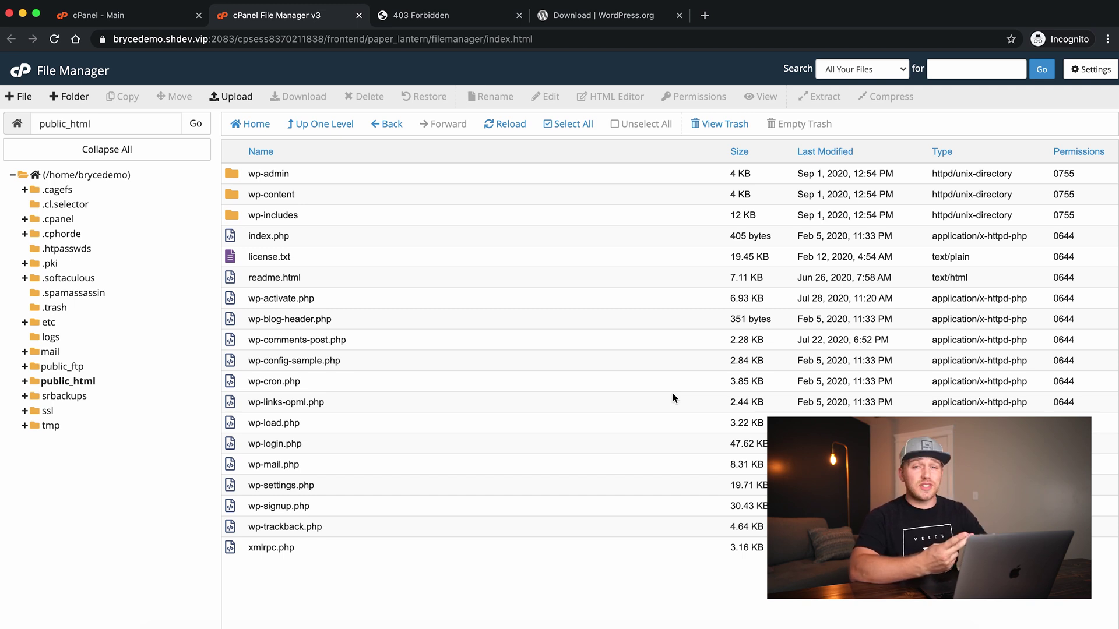
click(17, 73)
In MySQL Databases, create a database named 'wordpress', giving brycedemo_wordpress
scroll(233, 309, down, 3)
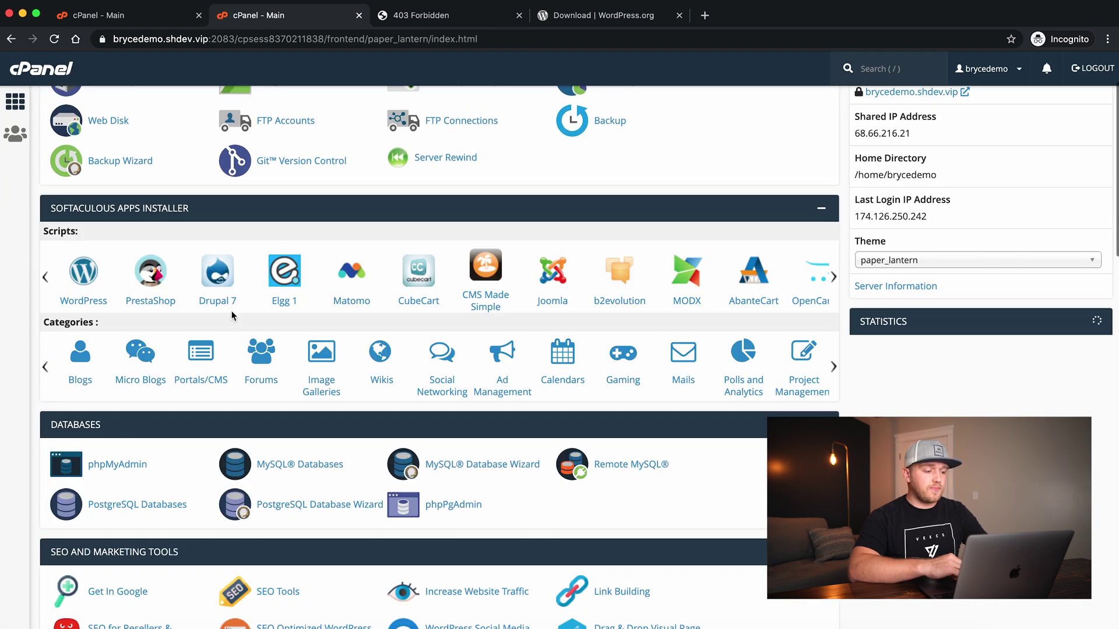
scroll(279, 408, down, 3)
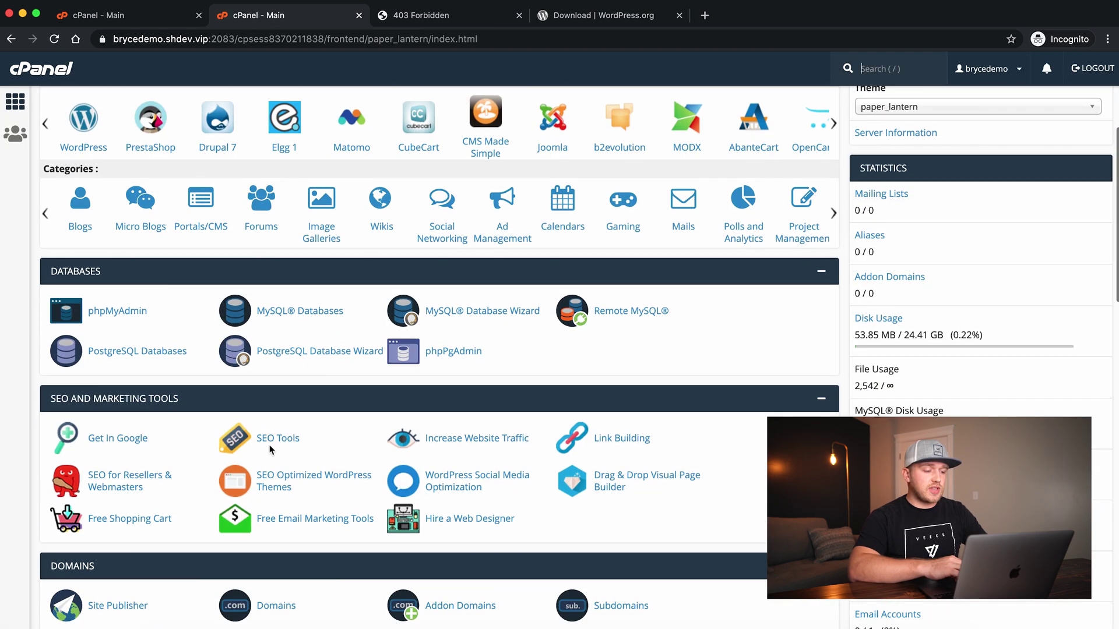
click(296, 312)
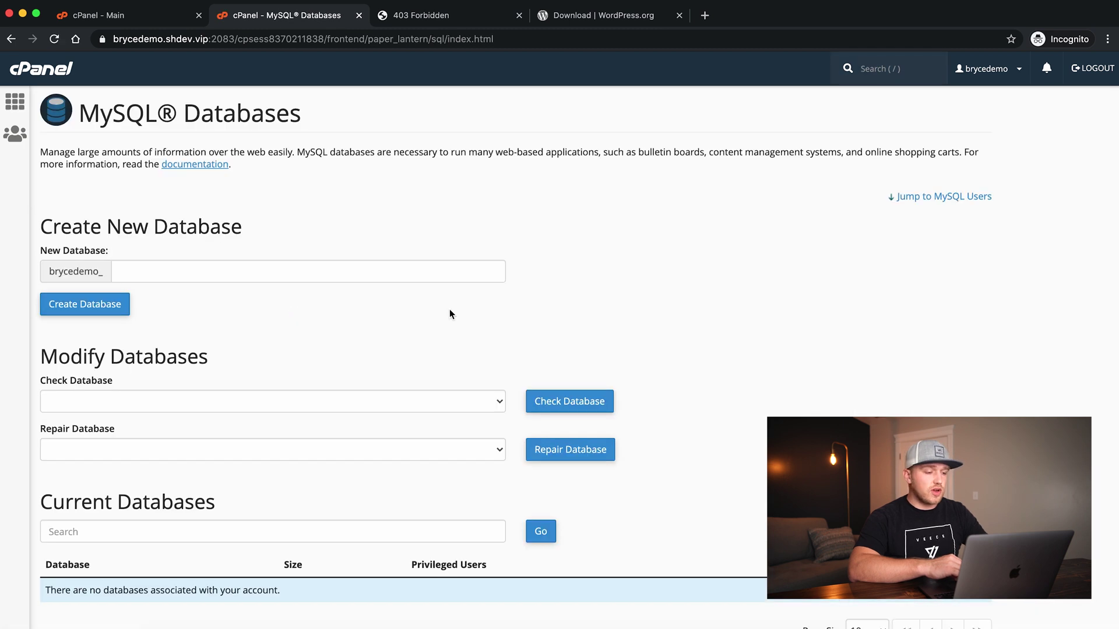
scroll(449, 314, down, 3)
scroll(450, 313, up, 3)
click(224, 265)
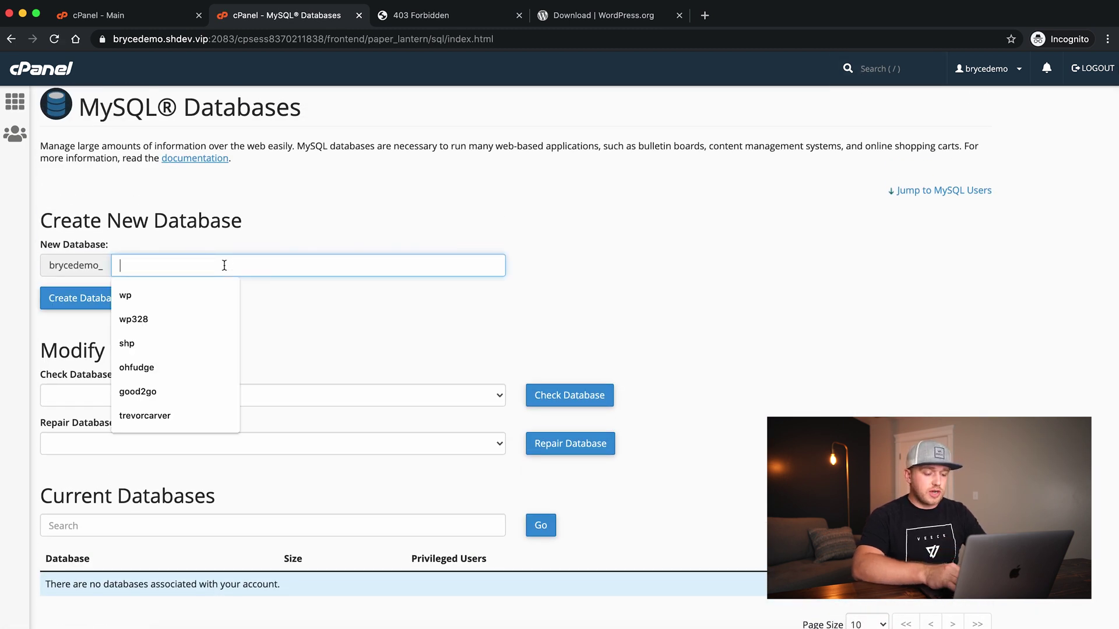
text(wordpress)
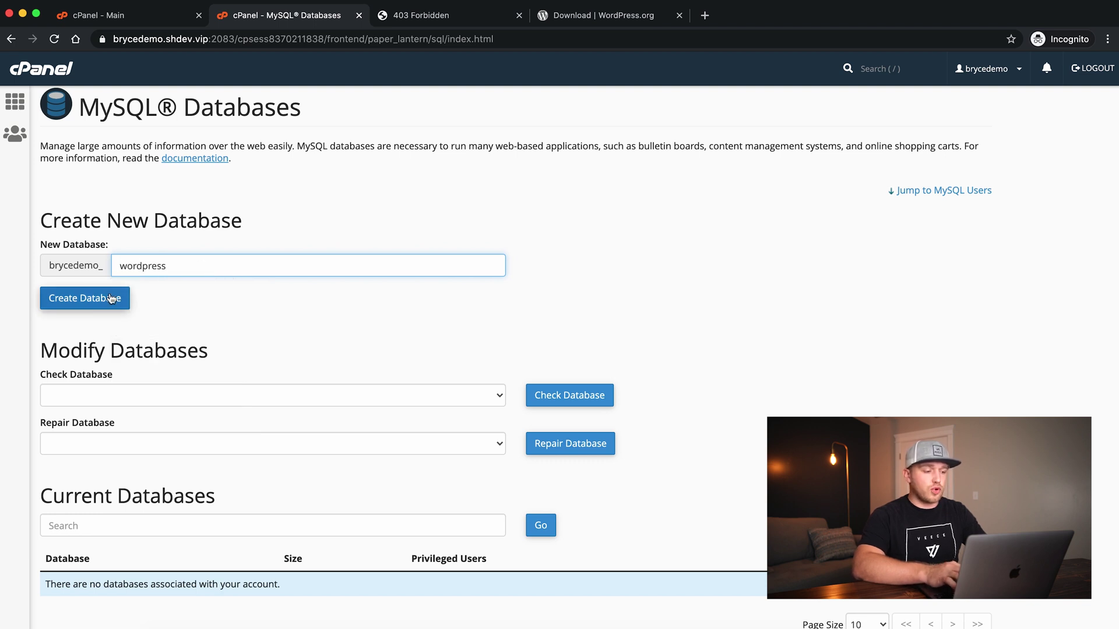
click(111, 299)
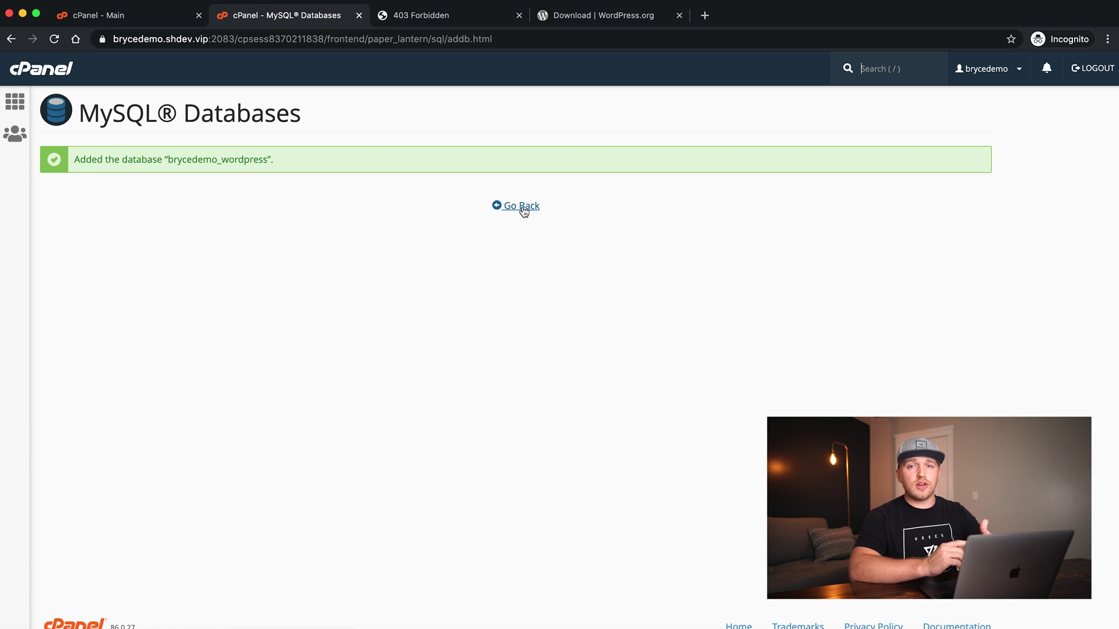
click(522, 208)
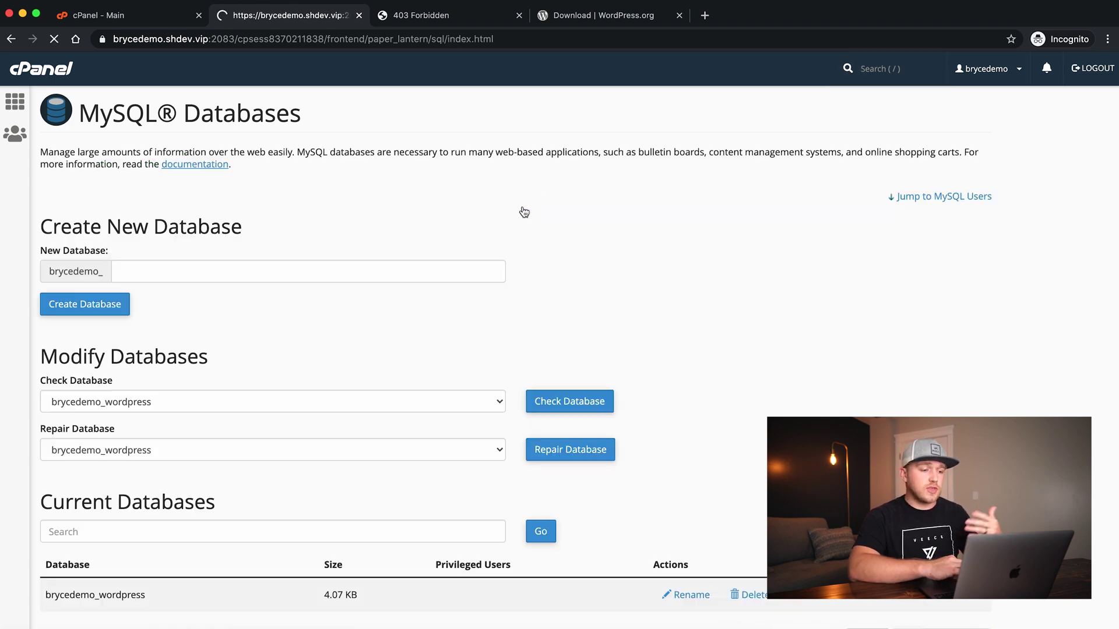
Enter admin as the new MySQL username and generate a random password for it
scroll(739, 290, down, 7)
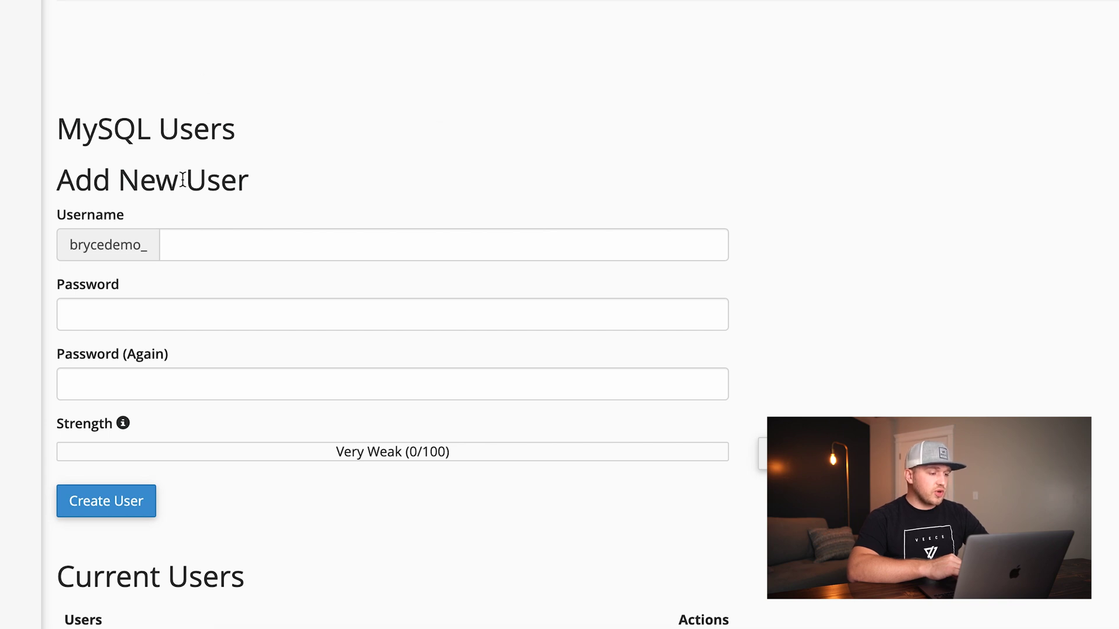
scroll(181, 174, down, 2)
click(210, 203)
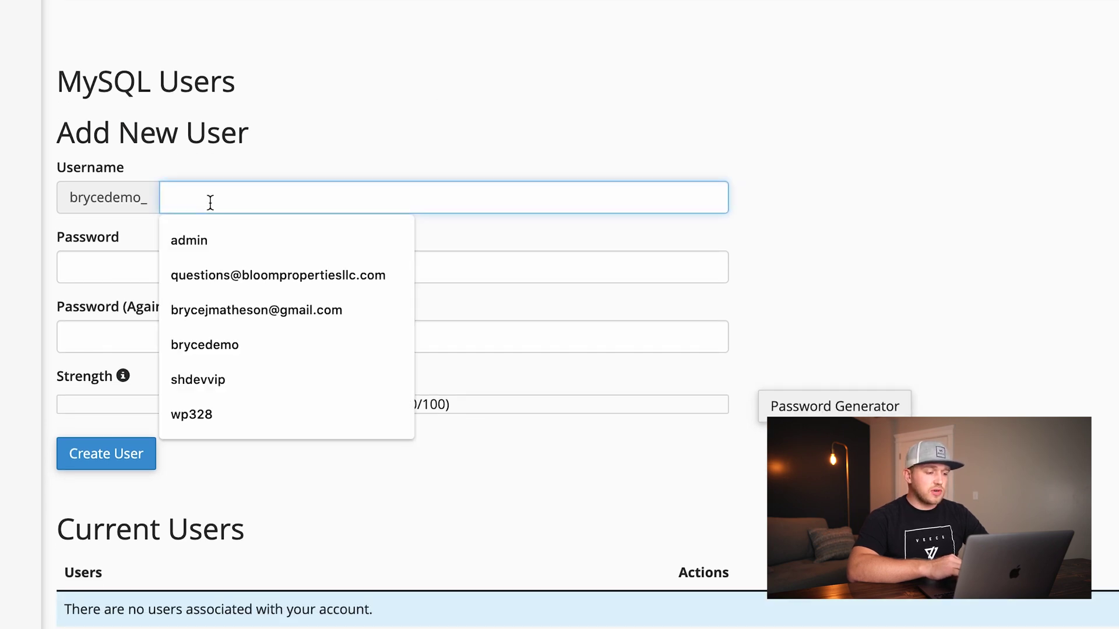
text(admin)
click(260, 106)
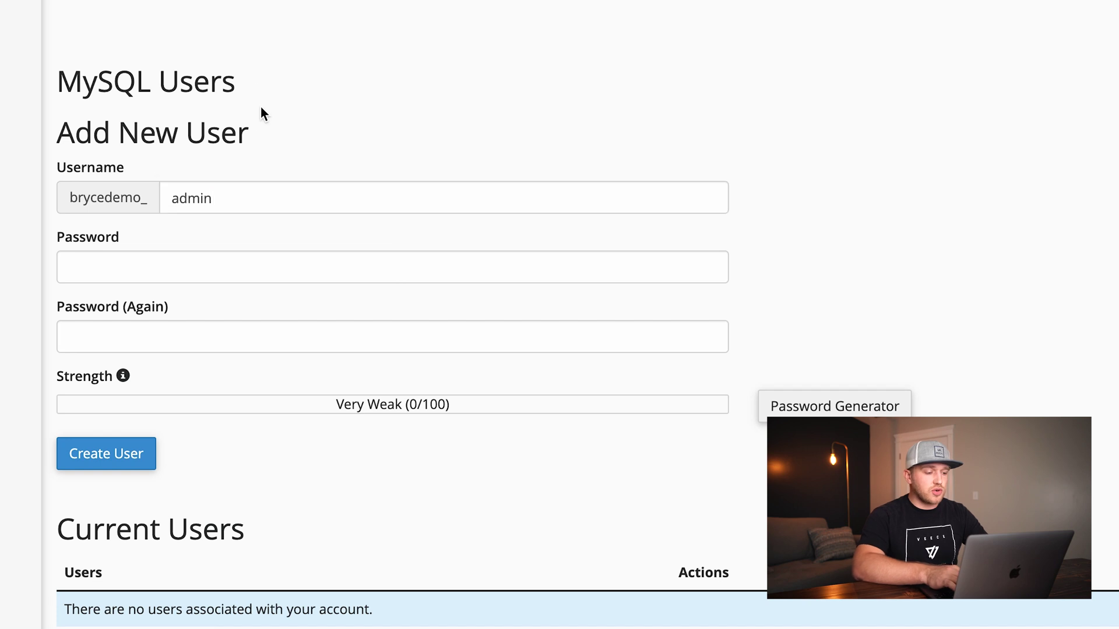
click(835, 408)
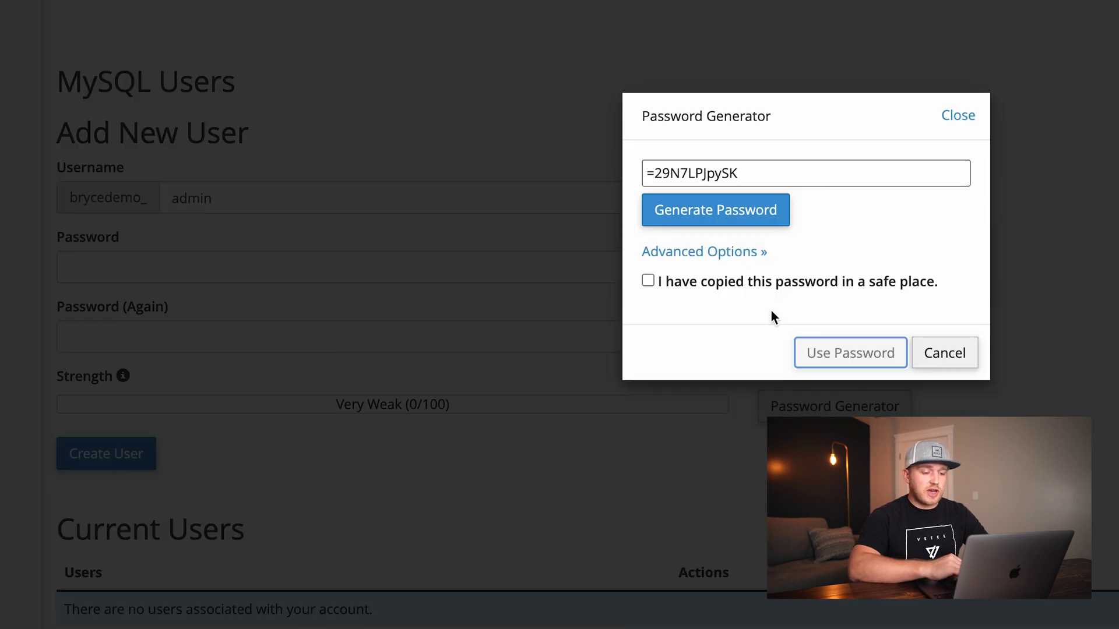
Replace the generated password with a custom one and create the MySQL user brycedemo_admin
drag(750, 173, 642, 171)
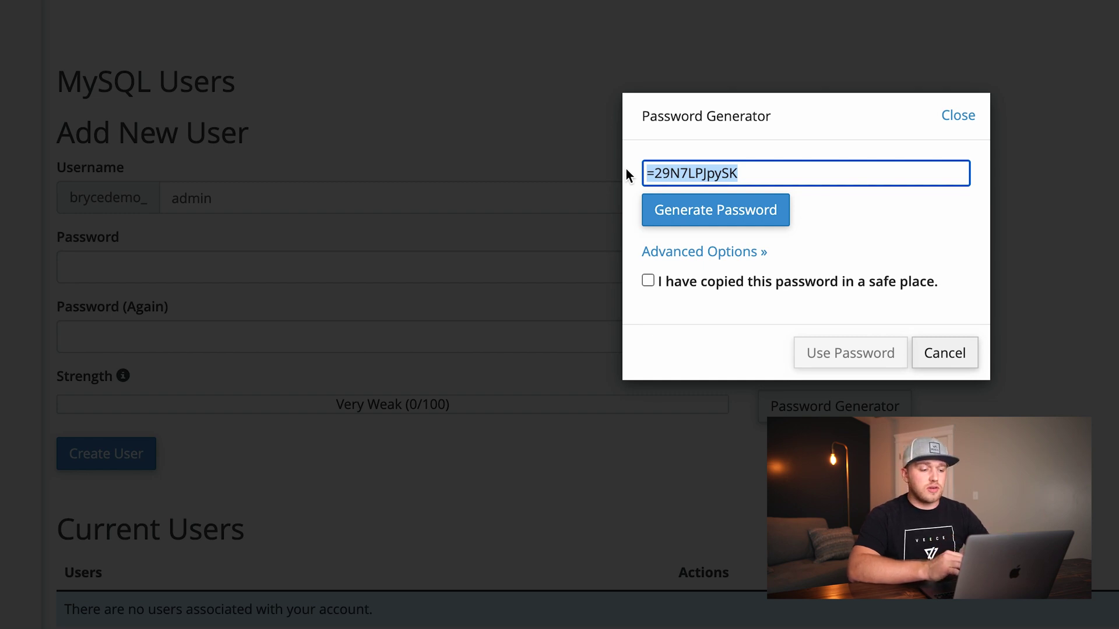
text(Pas)
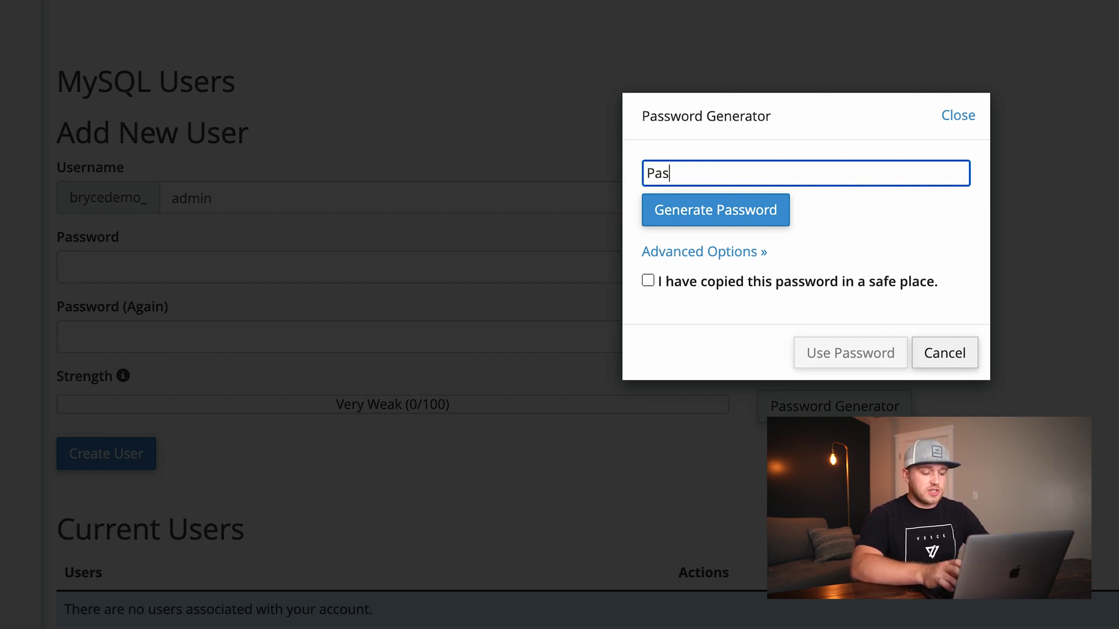
text(sword2020!)
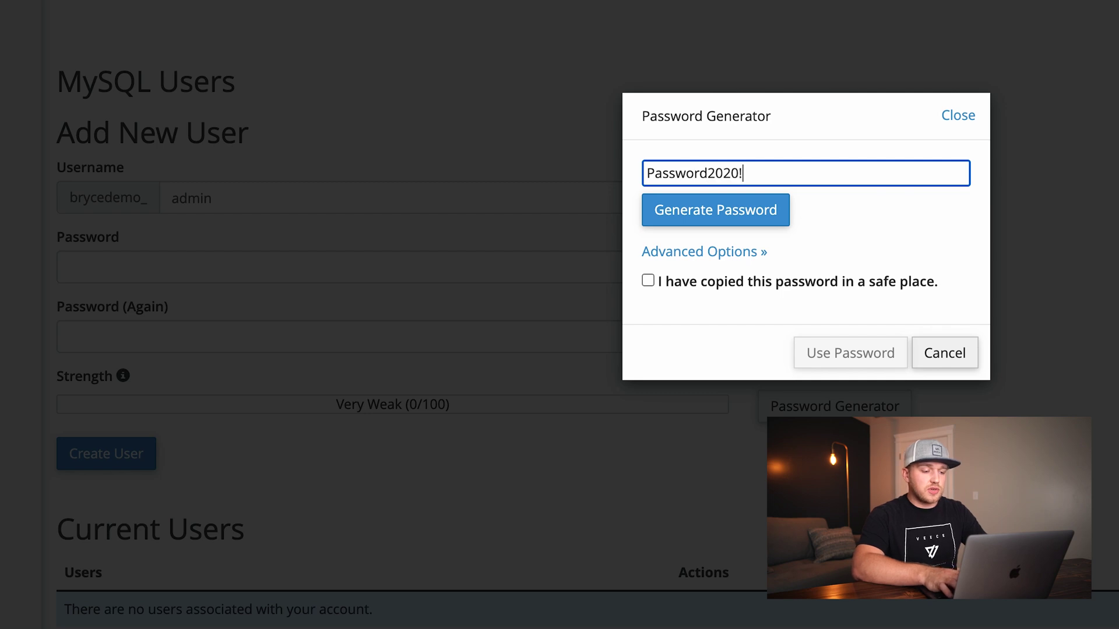
click(648, 281)
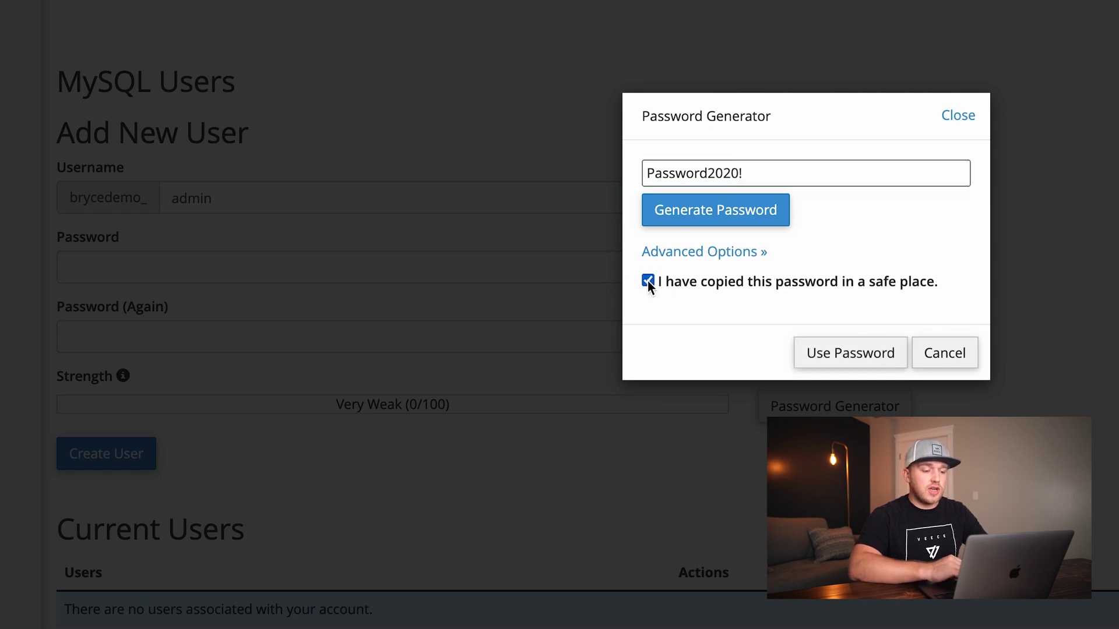
click(843, 360)
scroll(392, 280, down, 2)
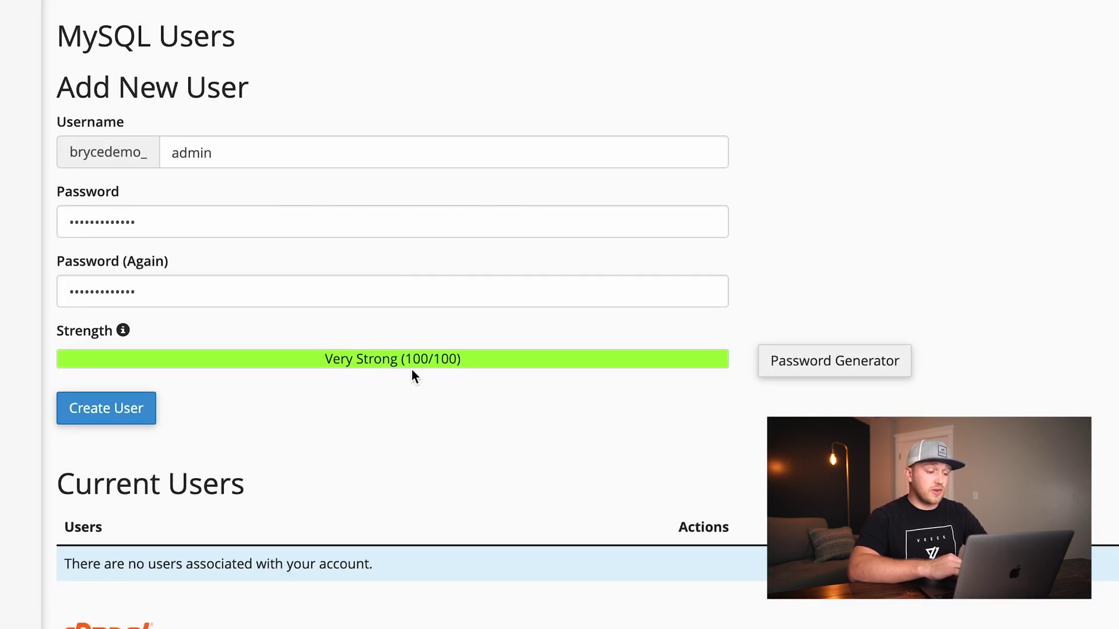
click(125, 418)
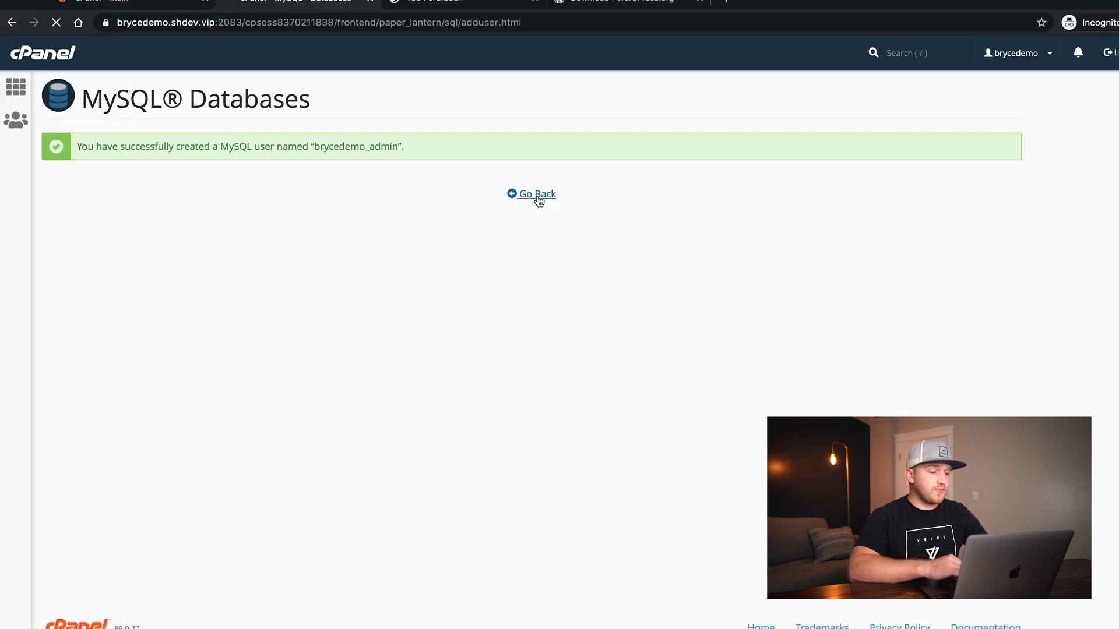
Add user brycedemo_admin to the brycedemo_wordpress database under Add User To Database
click(552, 183)
scroll(709, 351, down, 10)
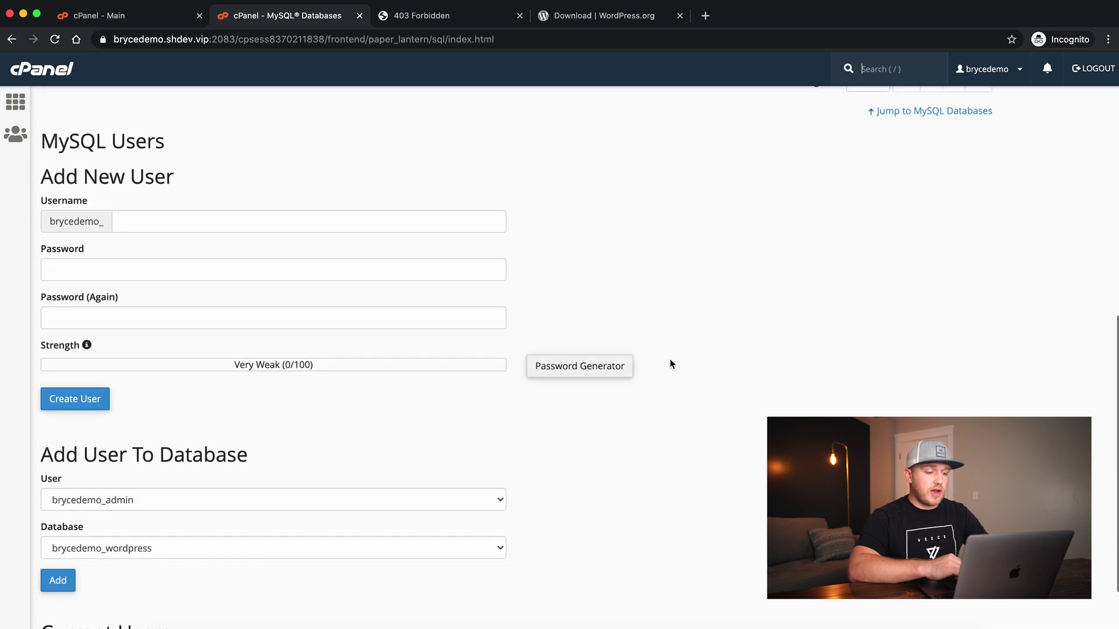
scroll(671, 360, down, 2)
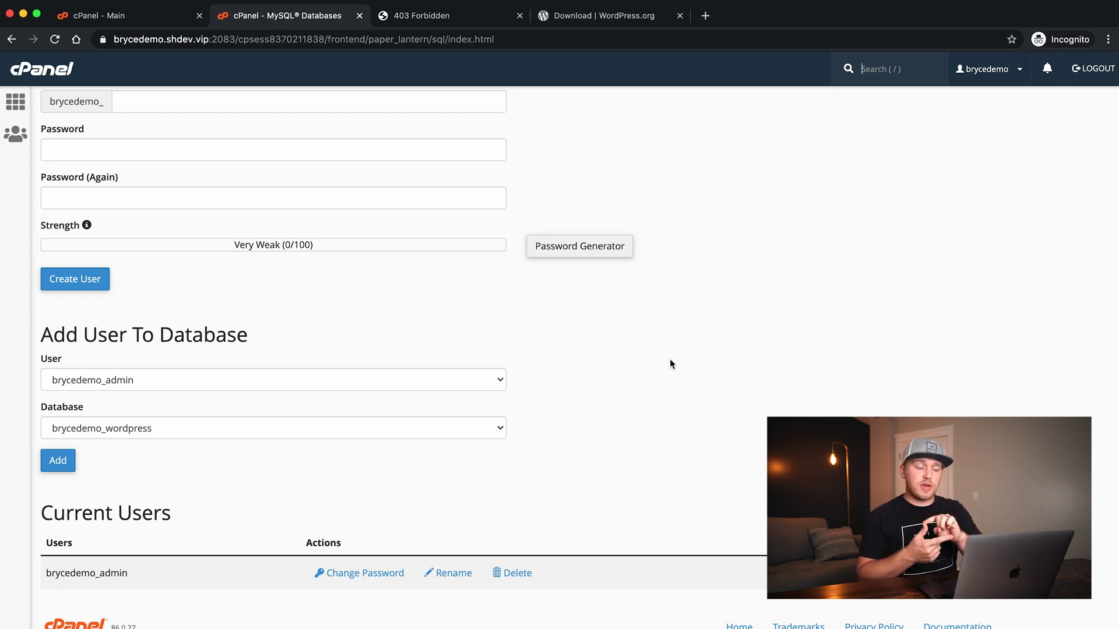
click(256, 338)
drag(255, 338, 44, 359)
click(57, 461)
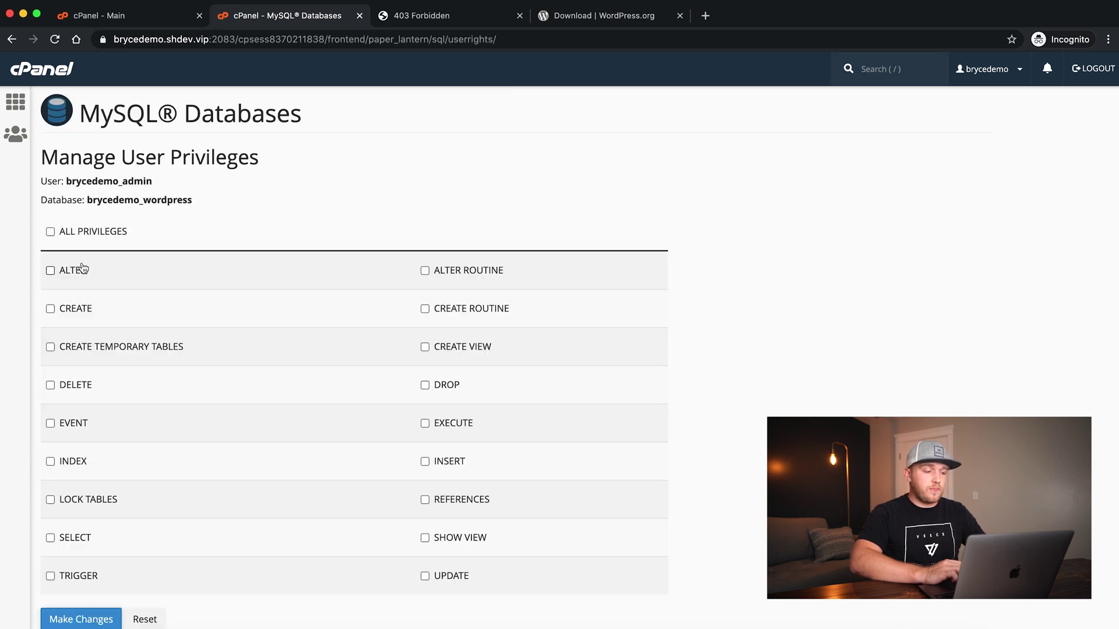
Grant the user ALL PRIVILEGES on the database and save the changes
click(71, 235)
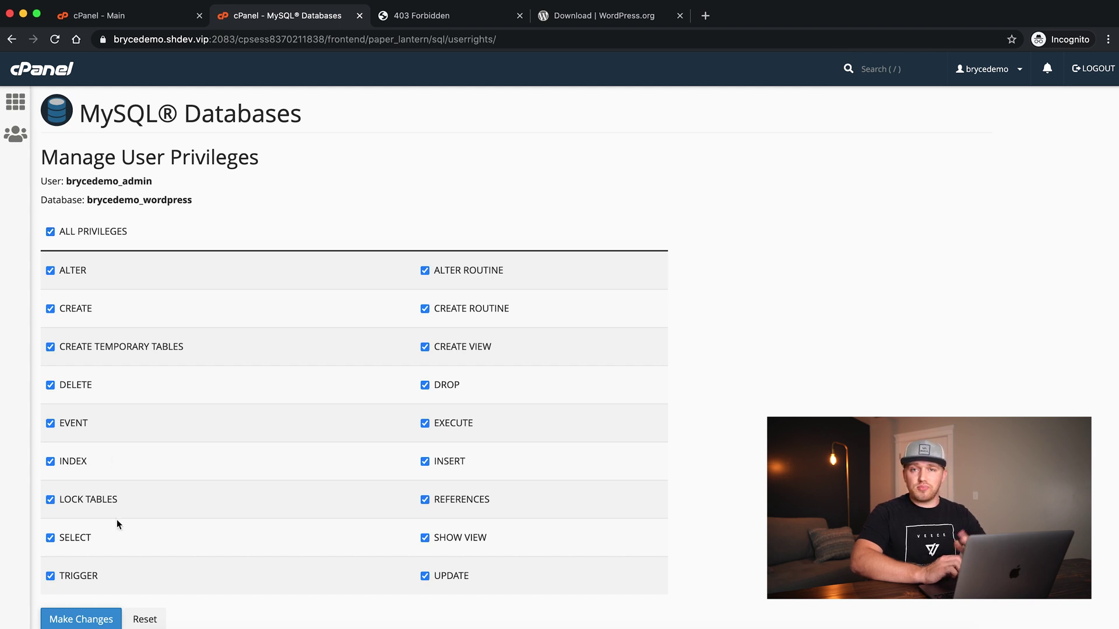
click(78, 620)
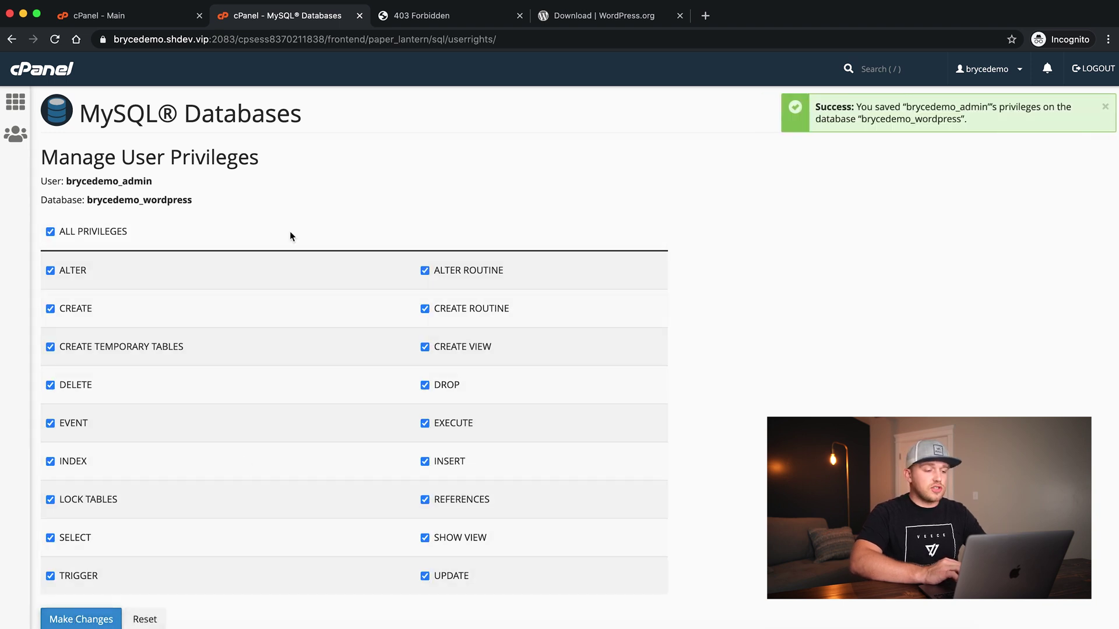
scroll(291, 235, down, 3)
click(520, 592)
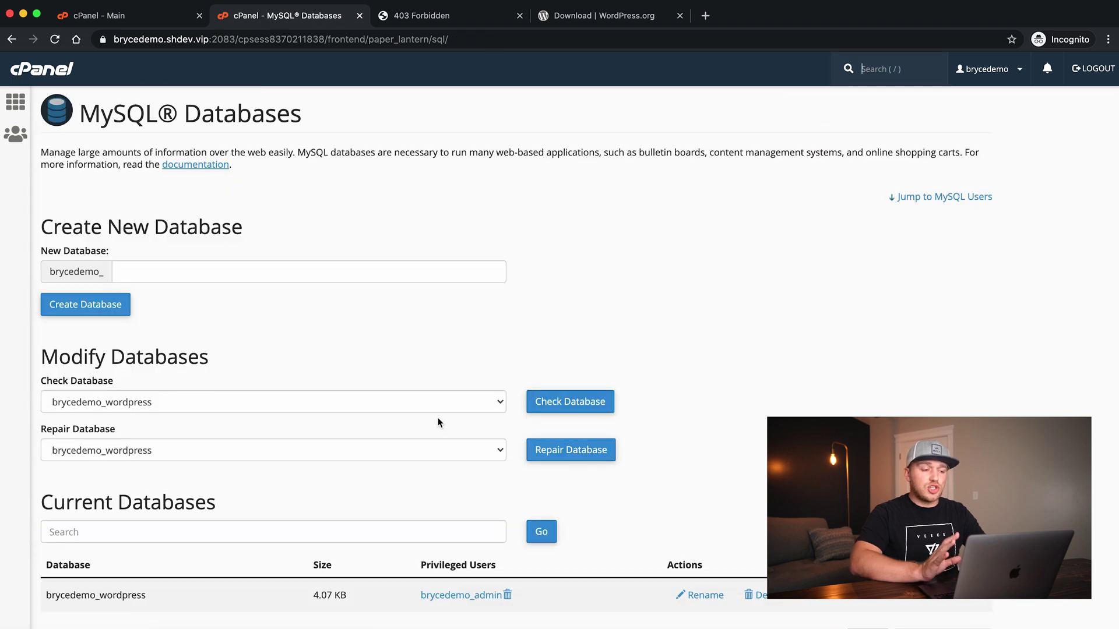
click(452, 19)
Reload the site, continue with English (United States), and proceed to the database form
click(56, 40)
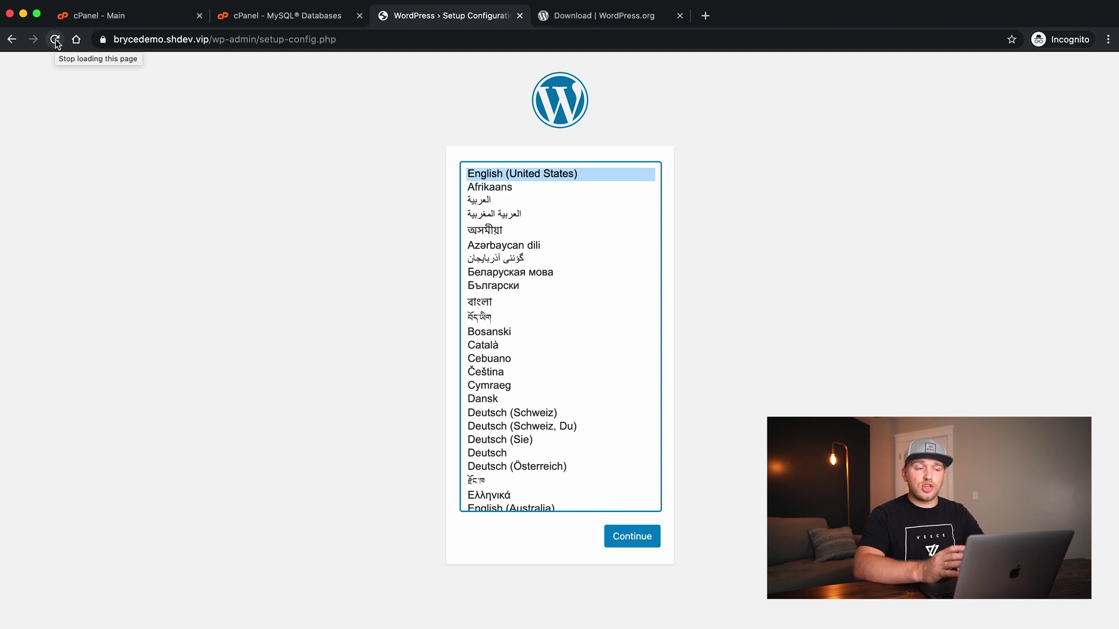
click(630, 539)
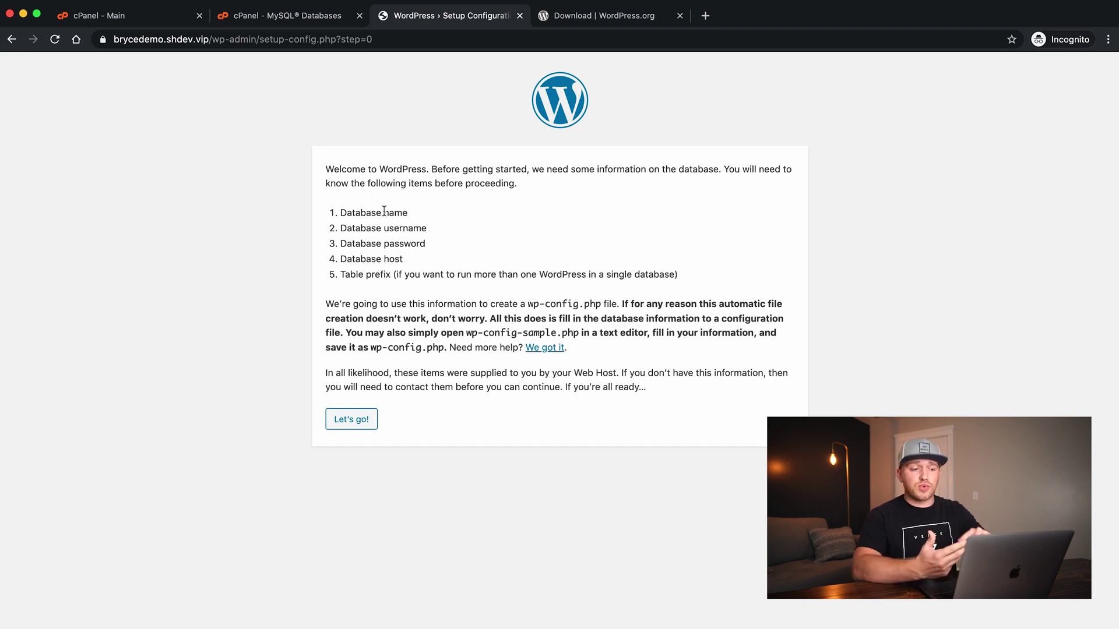
click(354, 425)
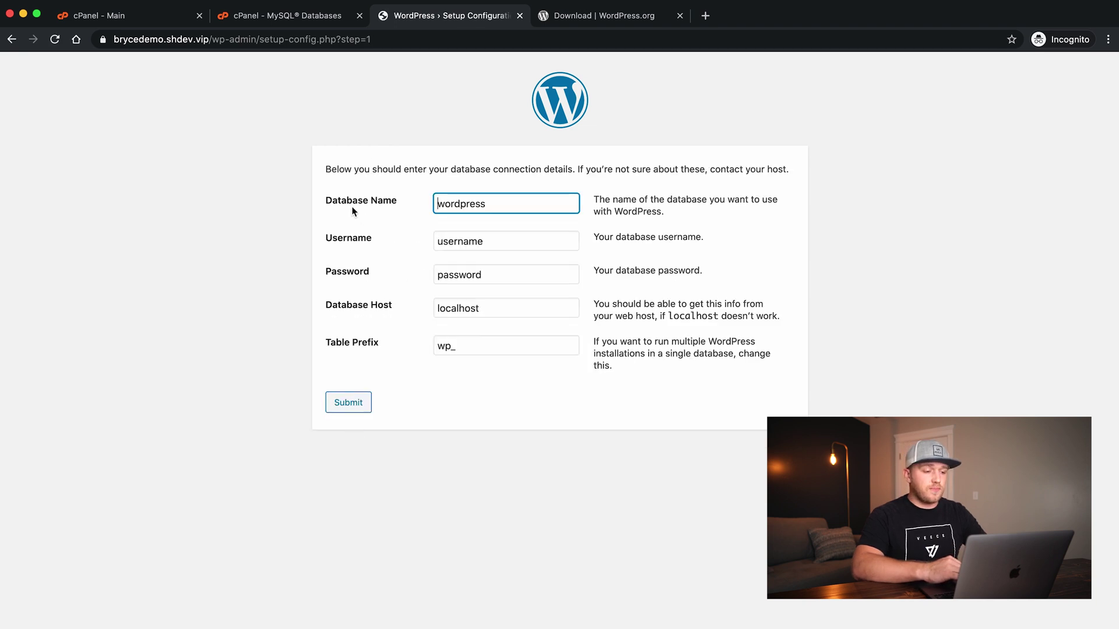
Enter brycedemo_wordpress as the database name, checked against cPanel's MySQL Databases list
click(288, 17)
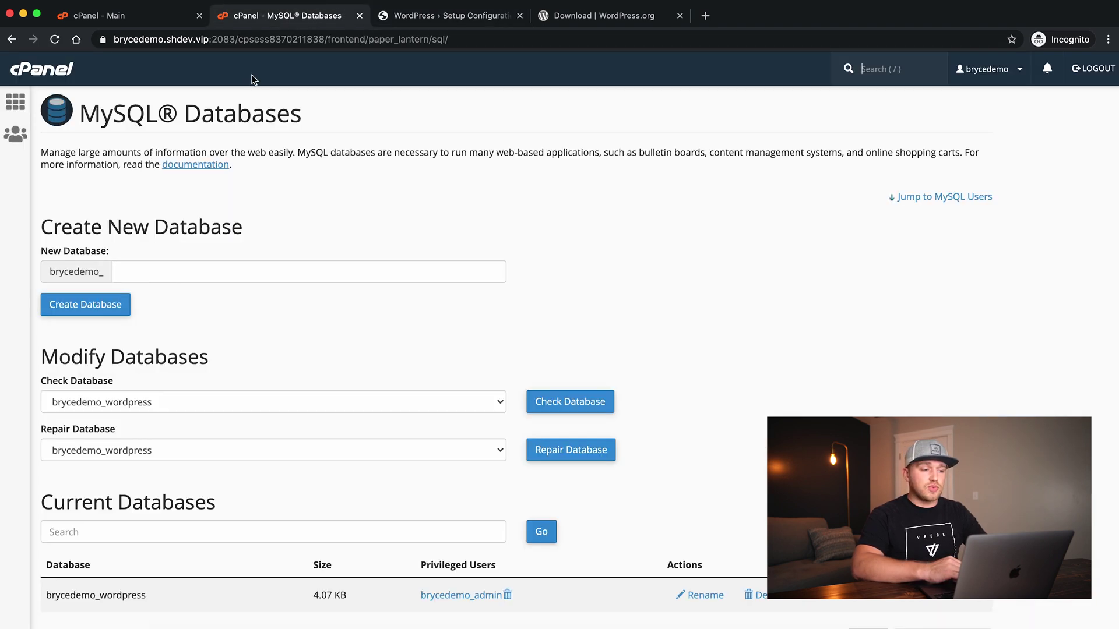
scroll(189, 230, down, 3)
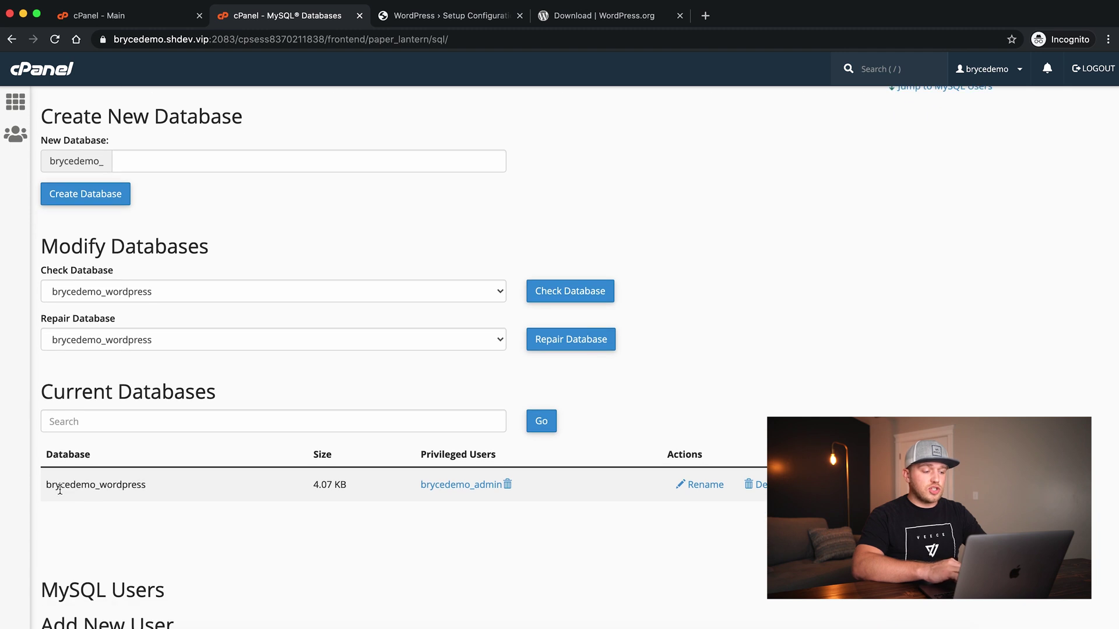
click(446, 19)
double_click(496, 203)
text(bryc)
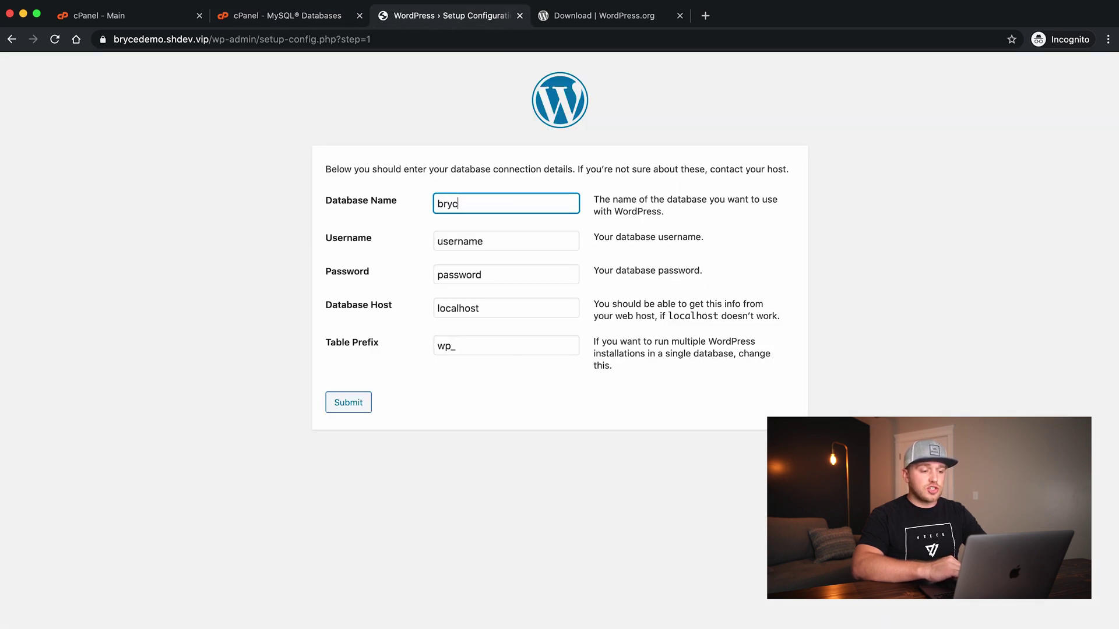
text(edemo_wordpress)
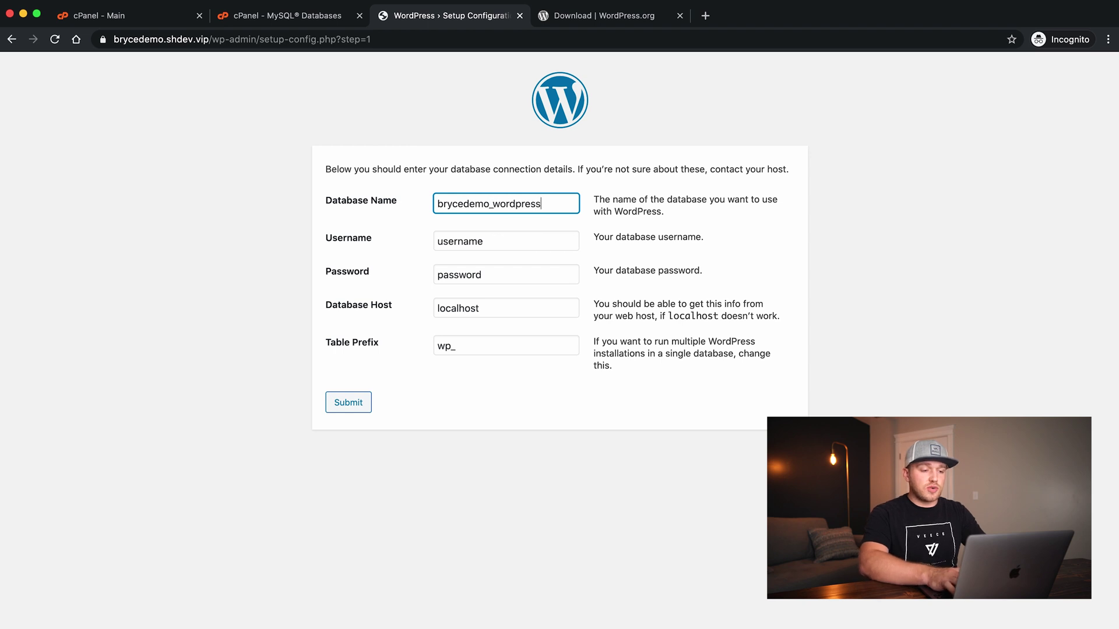
key(Tab)
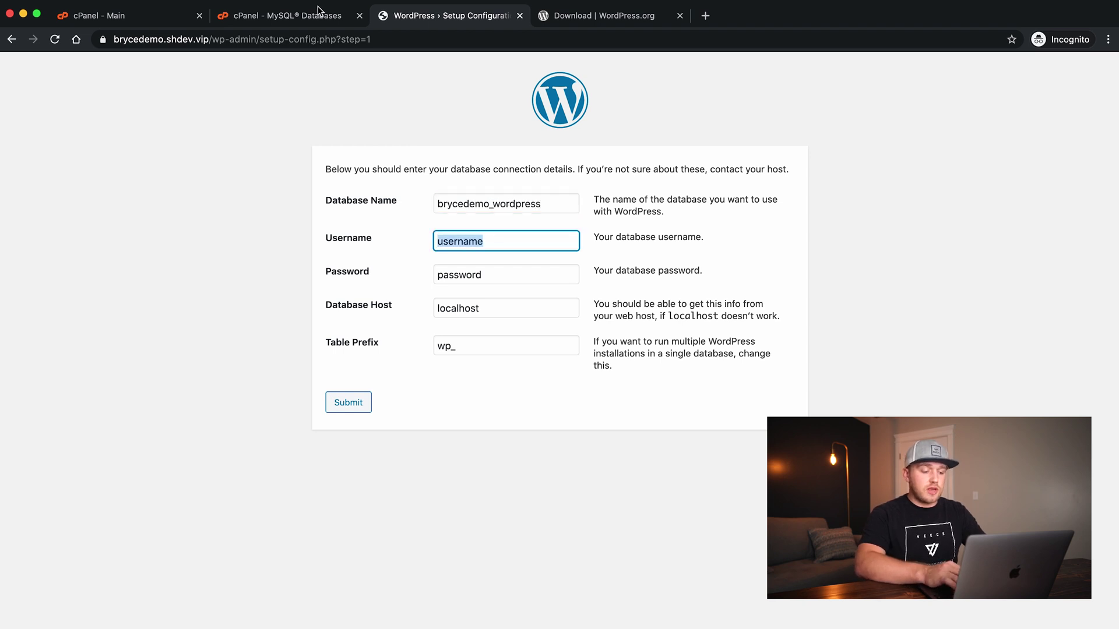
Enter brycedemo_admin as the database username and type the database user's password
click(318, 10)
scroll(318, 407, down, 5)
scroll(318, 414, down, 5)
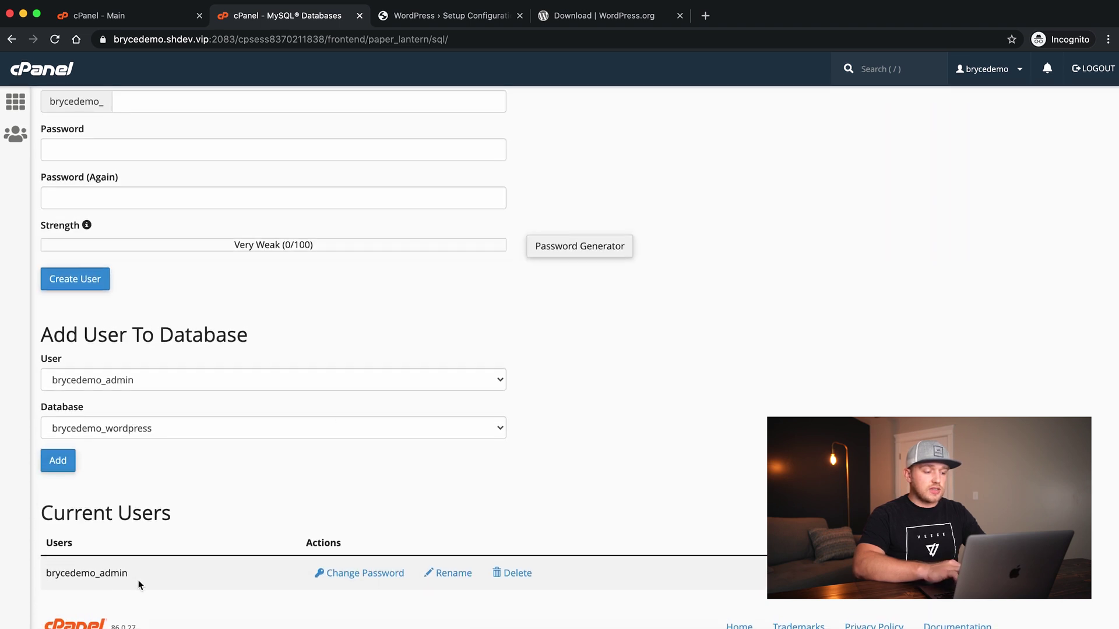
click(447, 23)
double_click(484, 250)
text(brycedemo_admin)
key(Tab)
text(P)
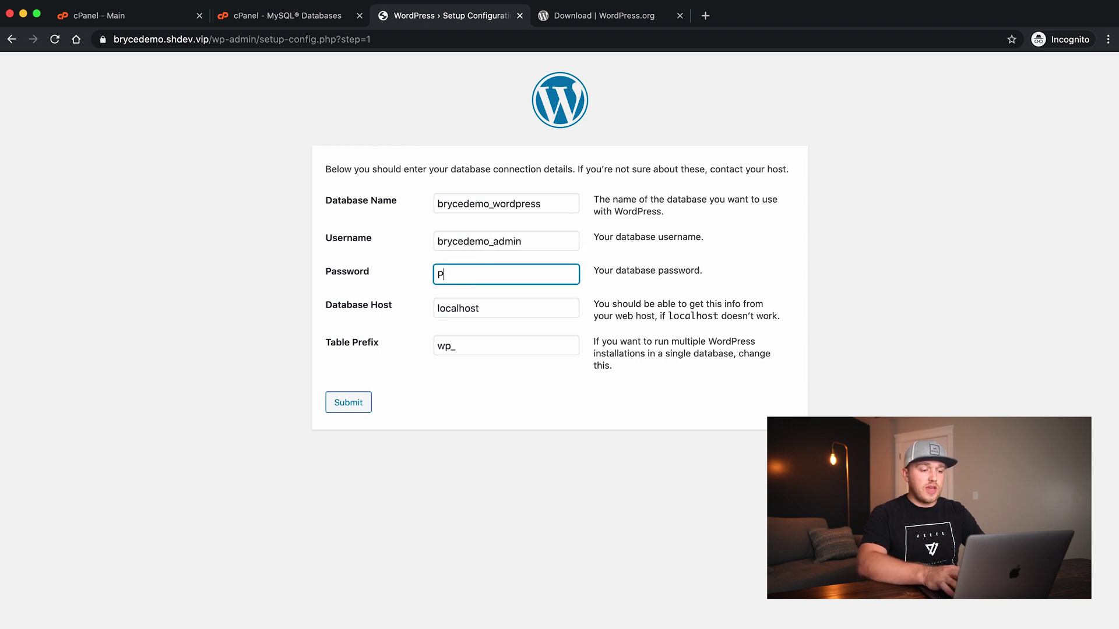
text(assword2020!)
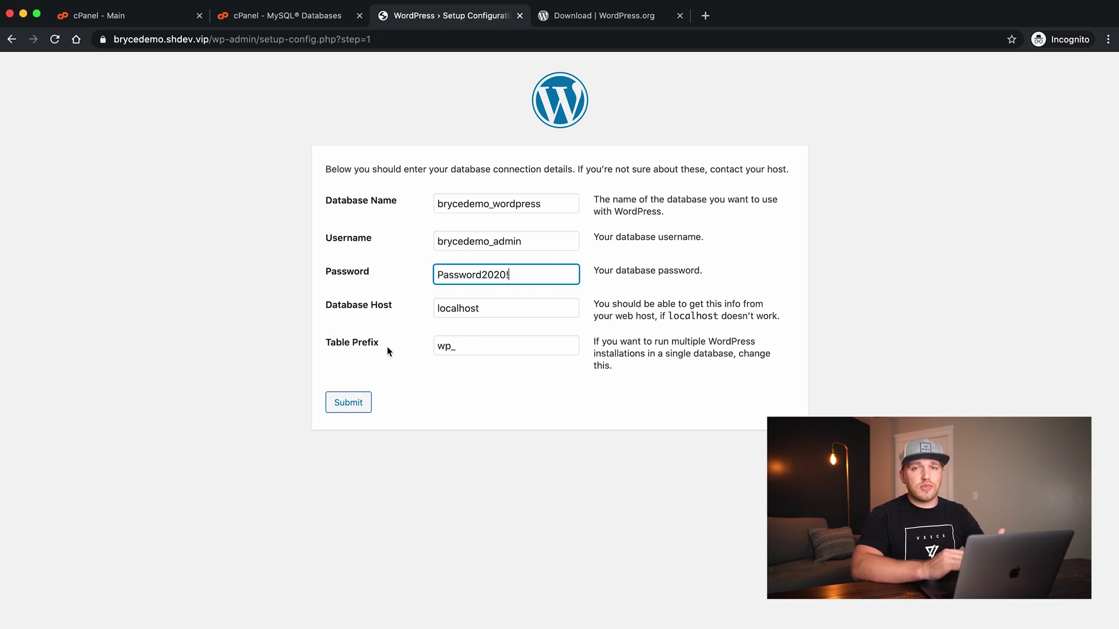
Keep localhost as host and wp_ as table prefix, then submit the connection details
drag(467, 342, 437, 344)
drag(488, 314, 418, 313)
click(233, 317)
click(350, 406)
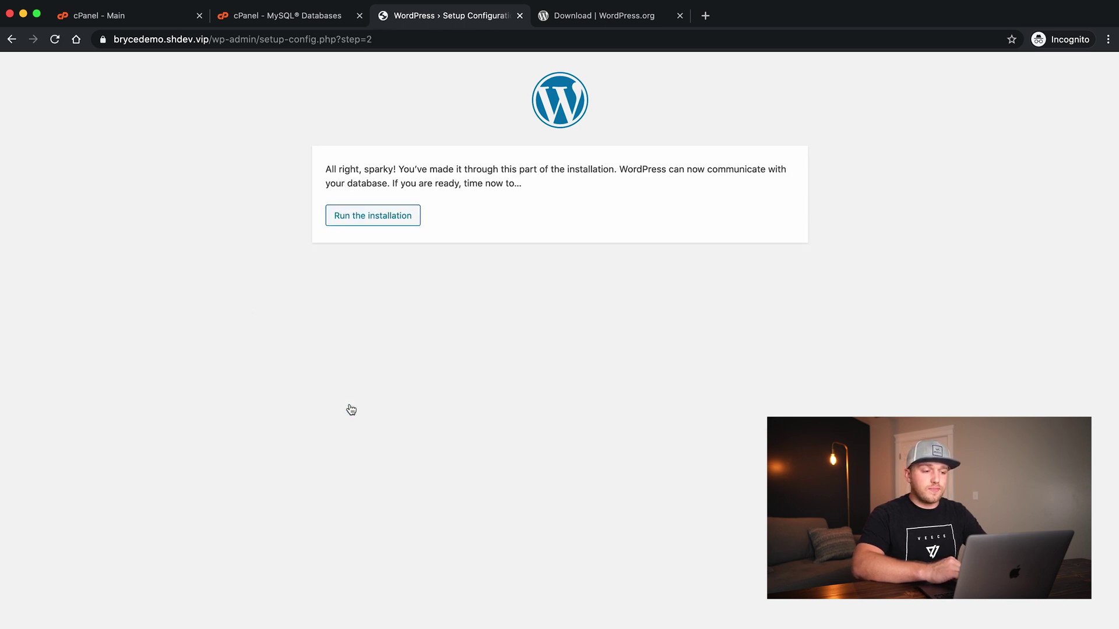
Run the installation and enter site title 'Bryce Demo' with admin username admin
drag(333, 169, 374, 170)
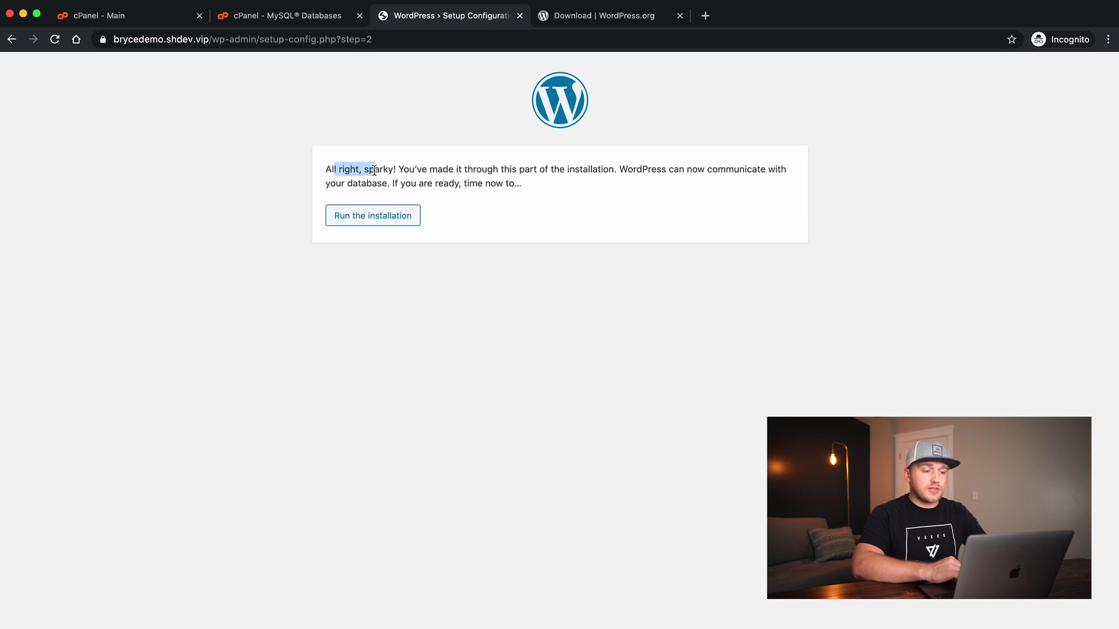
click(380, 223)
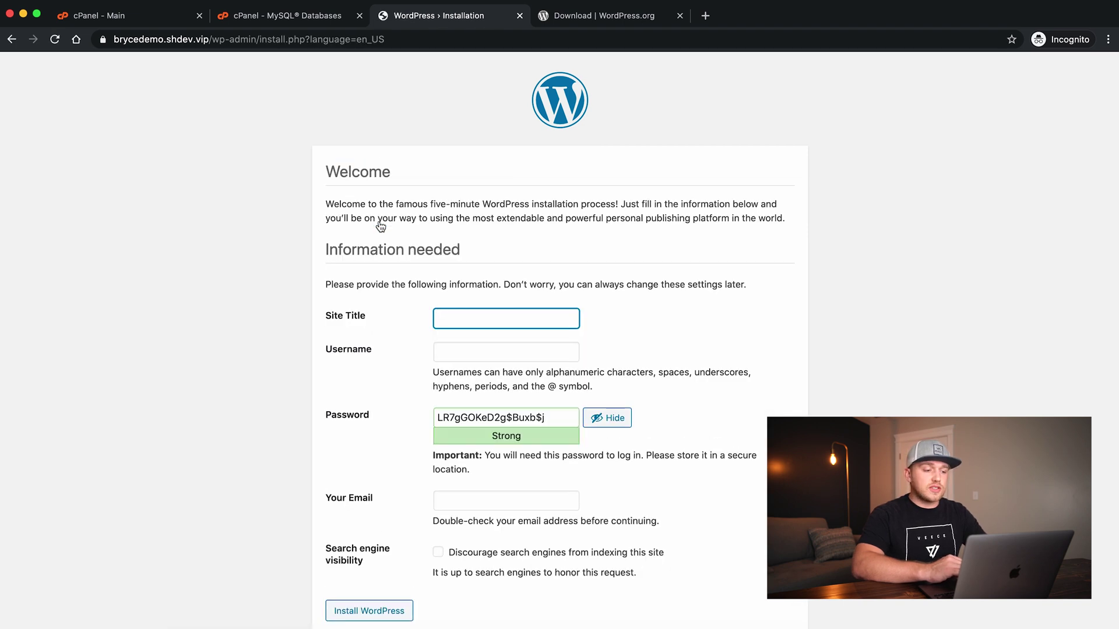
scroll(146, 251, down, 1)
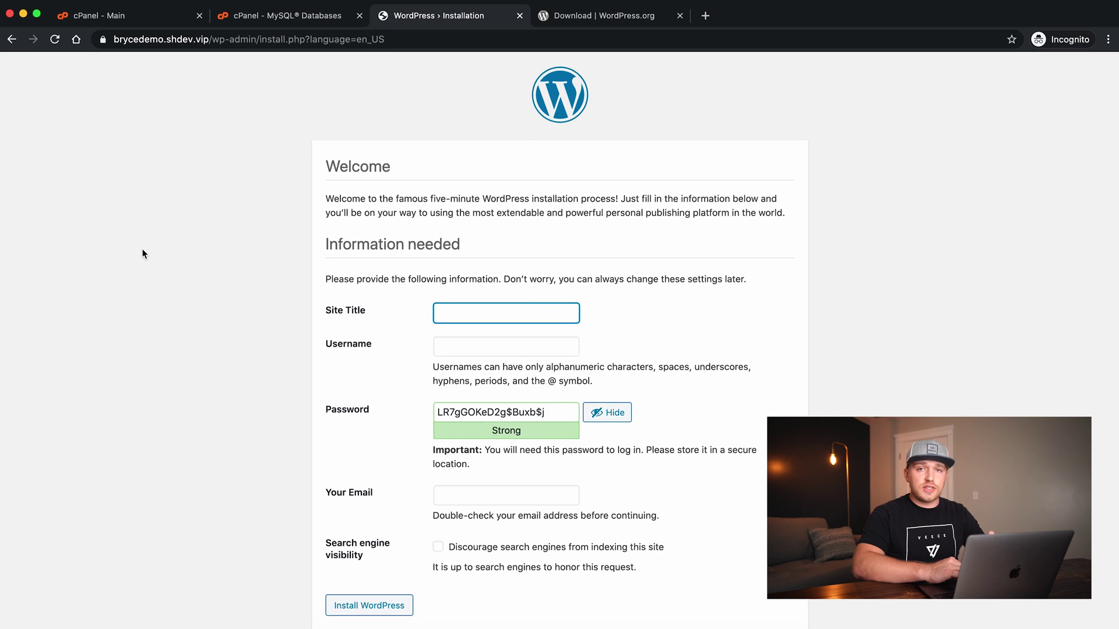
text(Bryce Demo)
key(Tab)
text(admin)
Set the admin password, confirm weak password use, enter an email address, and install WordPress
key(Tab)
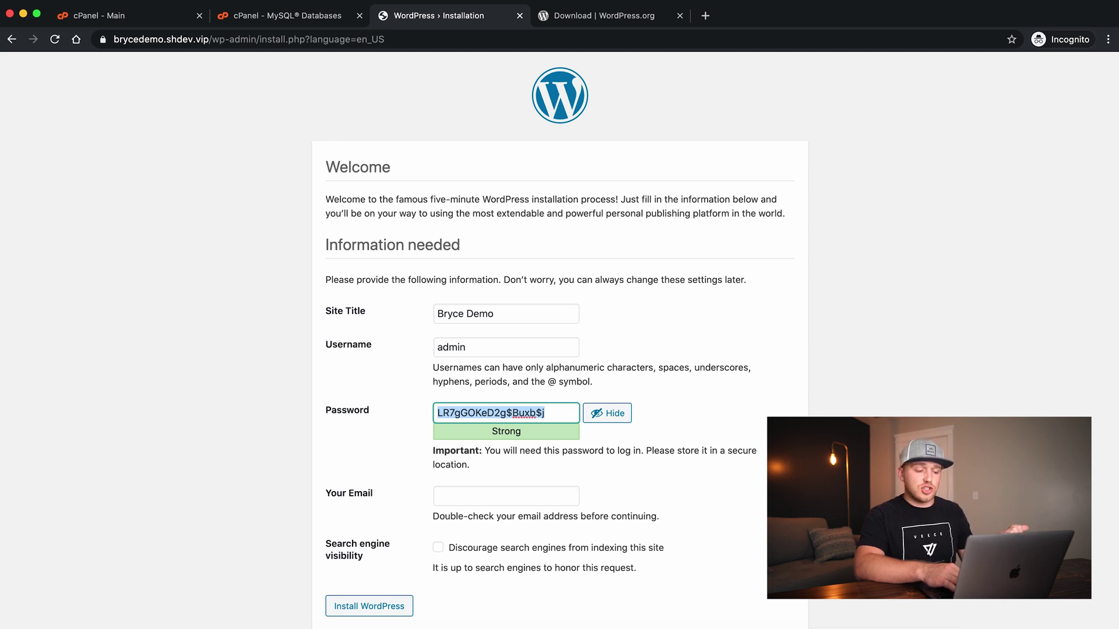
text(test1234)
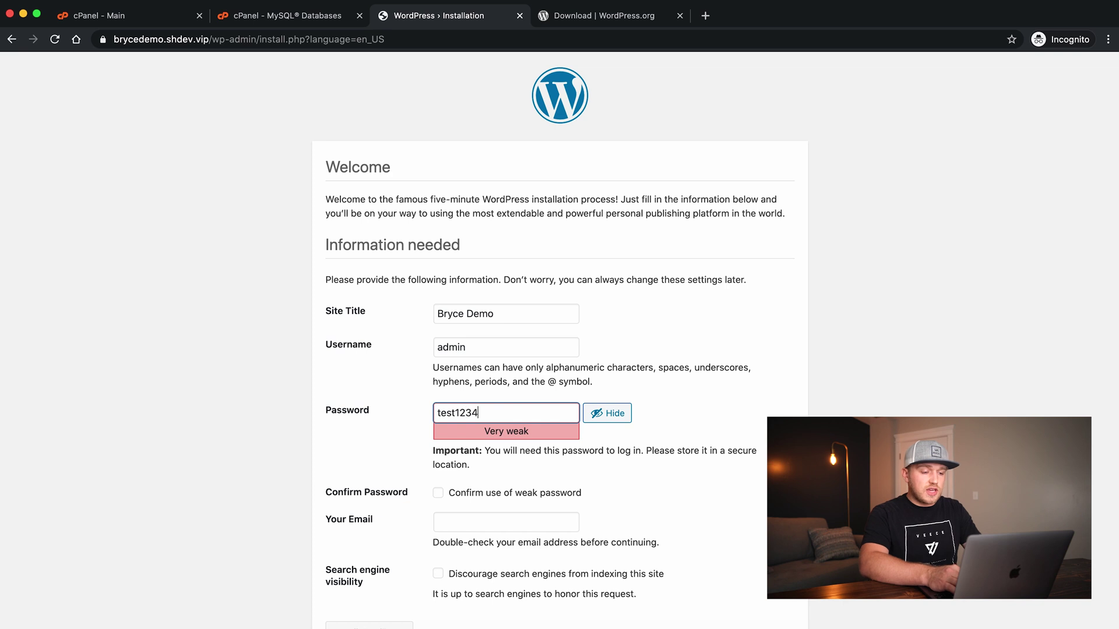
text(56!)
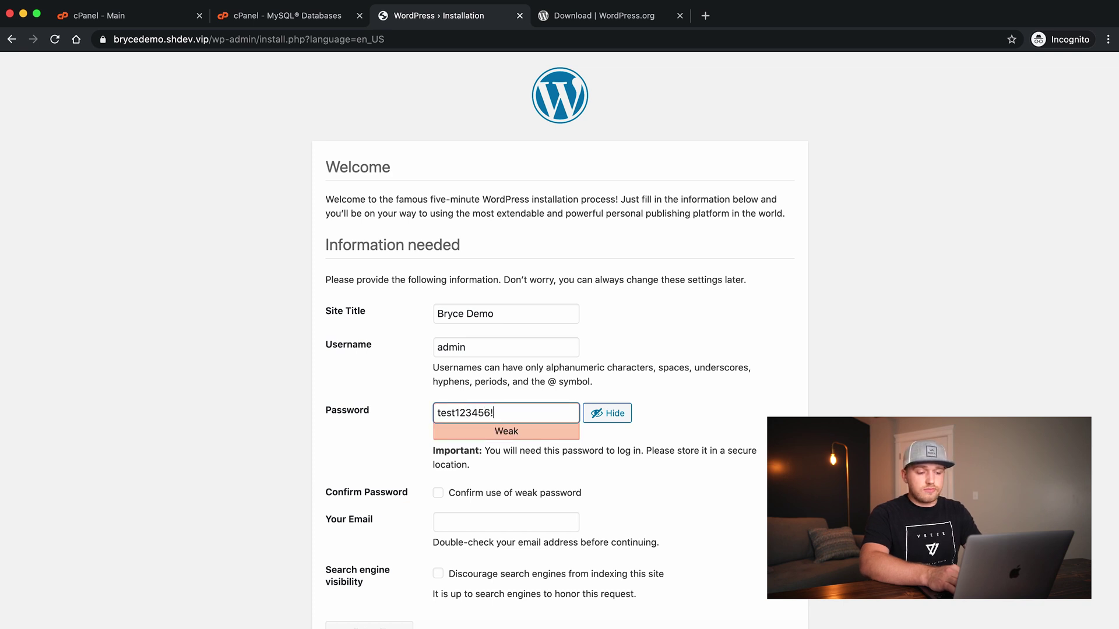
scroll(143, 348, down, 1)
click(438, 466)
click(448, 496)
text(none@none.com)
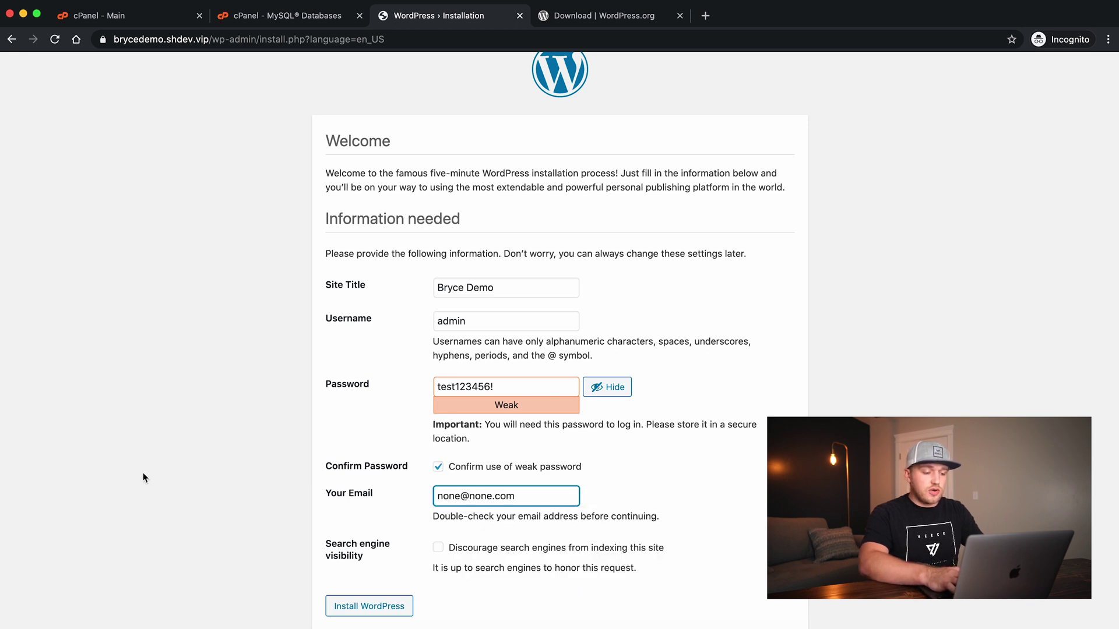
click(143, 473)
click(384, 609)
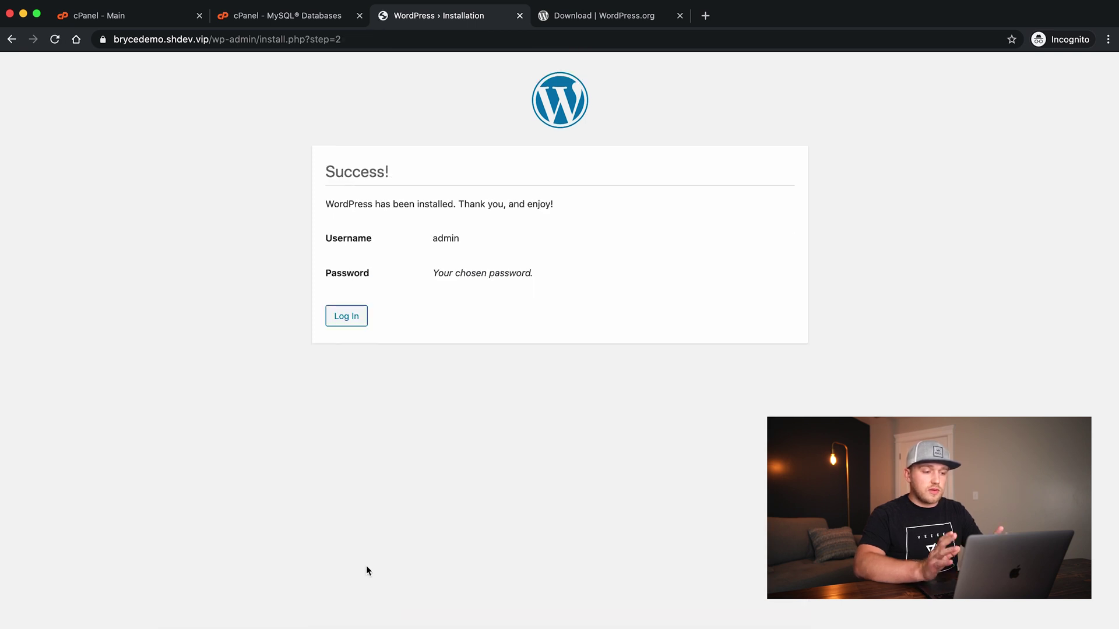
Log in to WordPress as admin with the account password
click(351, 319)
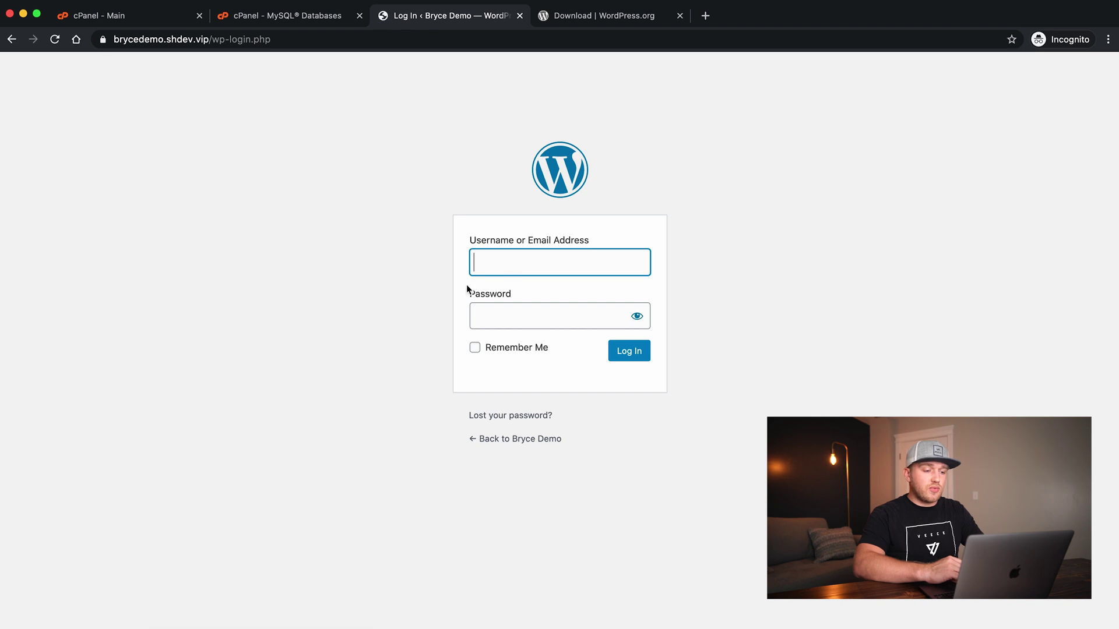
text(admin)
key(Tab)
text(•••••••••••)
click(630, 350)
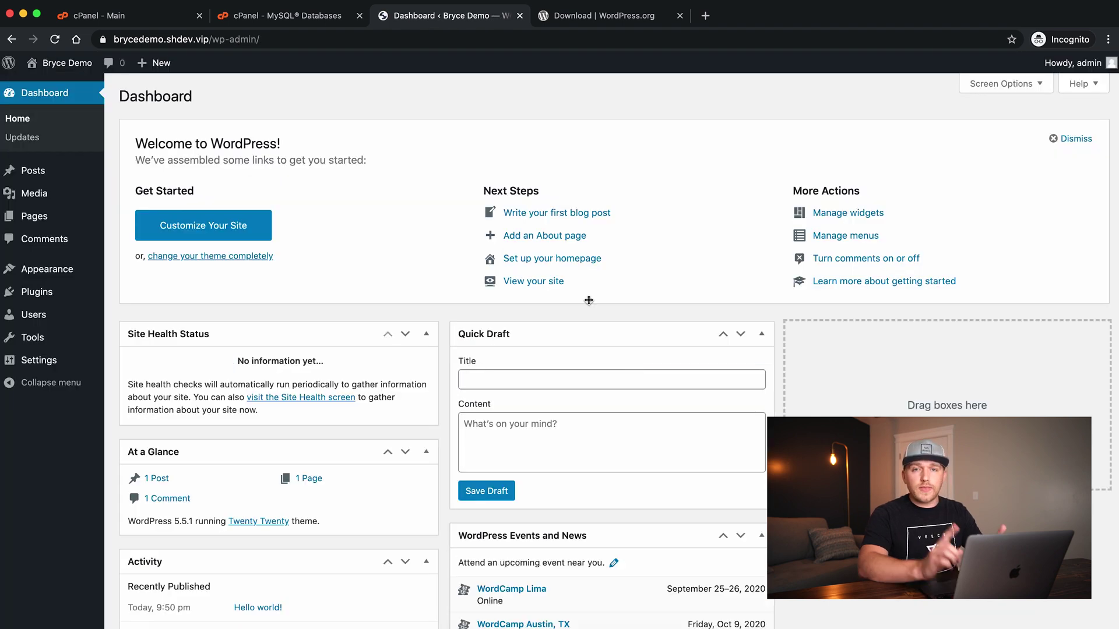
Visit the live Bryce Demo front page showing the Hello world! post
mouse_move(70, 64)
click(66, 89)
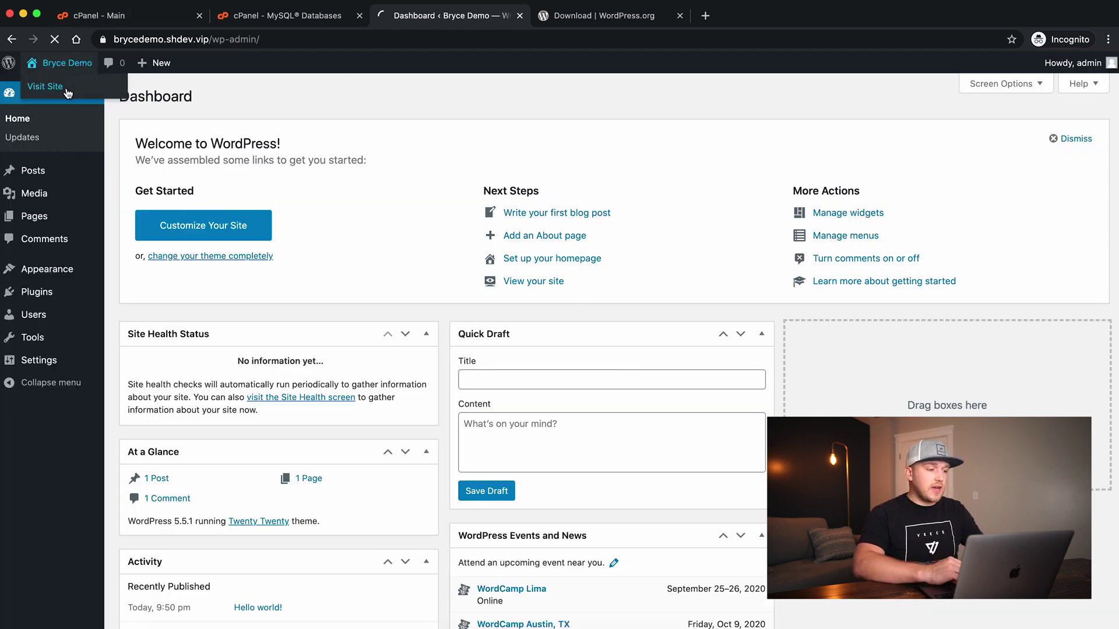
scroll(220, 326, down, 6)
scroll(220, 330, up, 6)
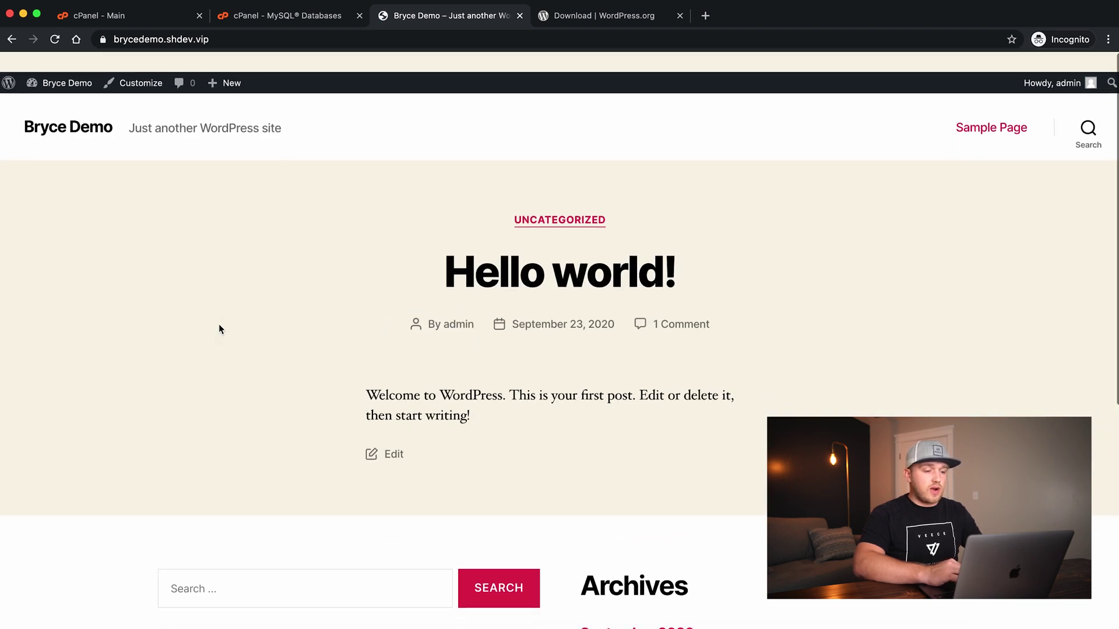